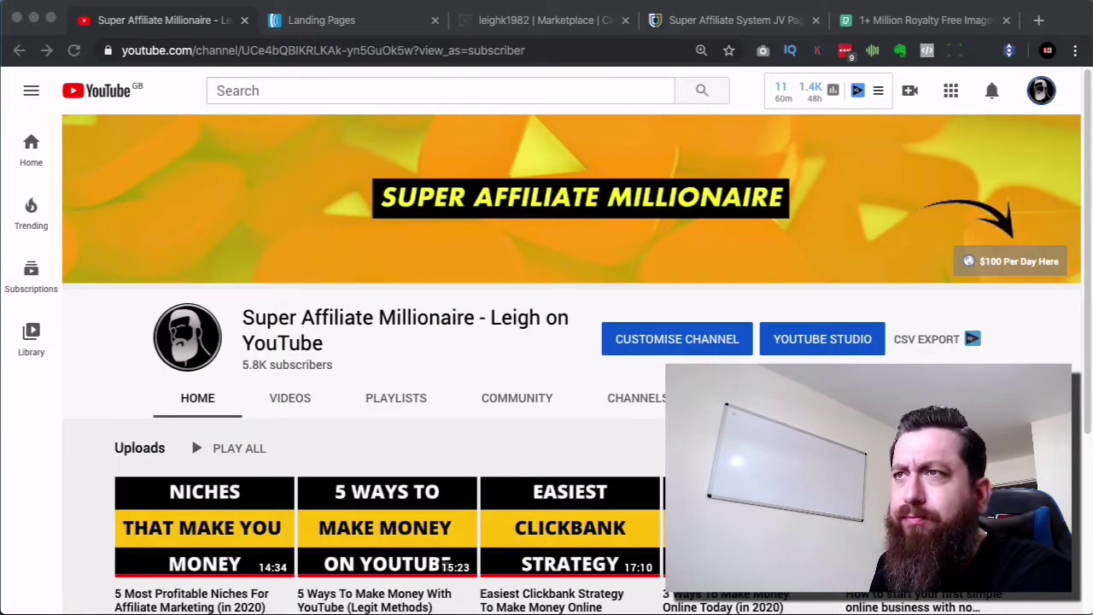
Switch to AWeber and start creating a landing page for the Ultimate Commission Club list.
{"action": "left_click", "coordinate": [337, 20]}
{"action": "mouse_move", "coordinate": [296, 198]}
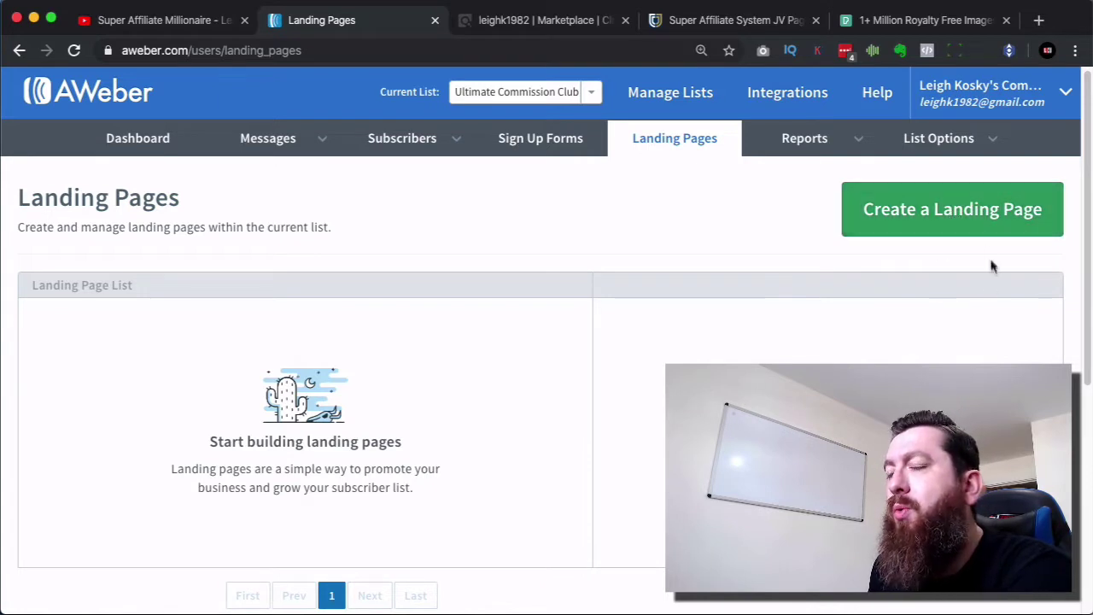
{"action": "left_click", "coordinate": [928, 211]}
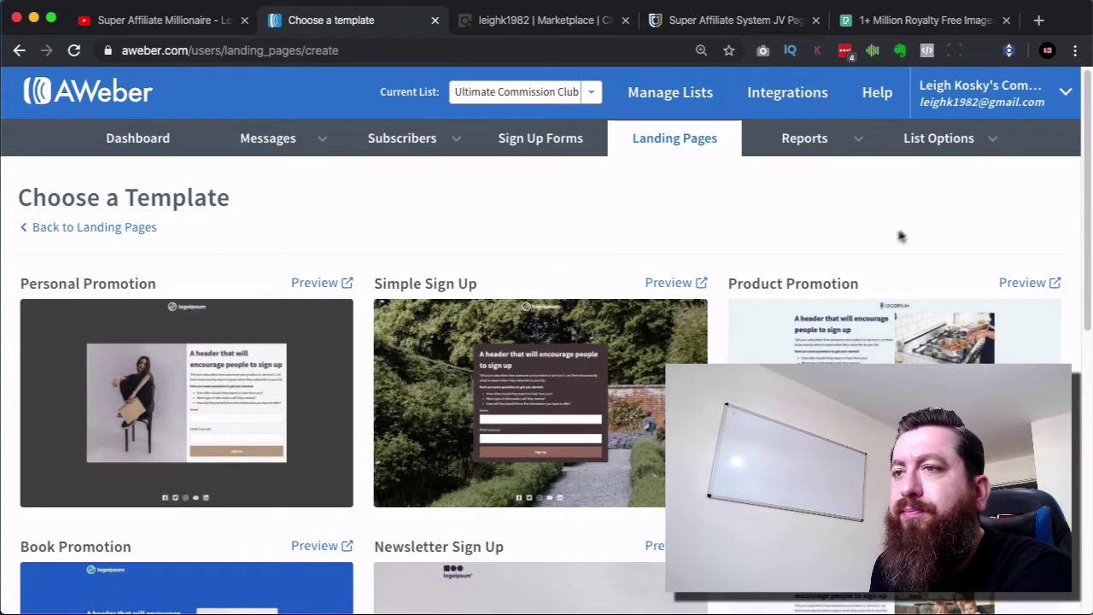
Look through the landing page templates and choose the Simple Sign Up template.
{"action": "scroll", "coordinate": [665, 252], "scroll_direction": "down", "scroll_amount": 3}
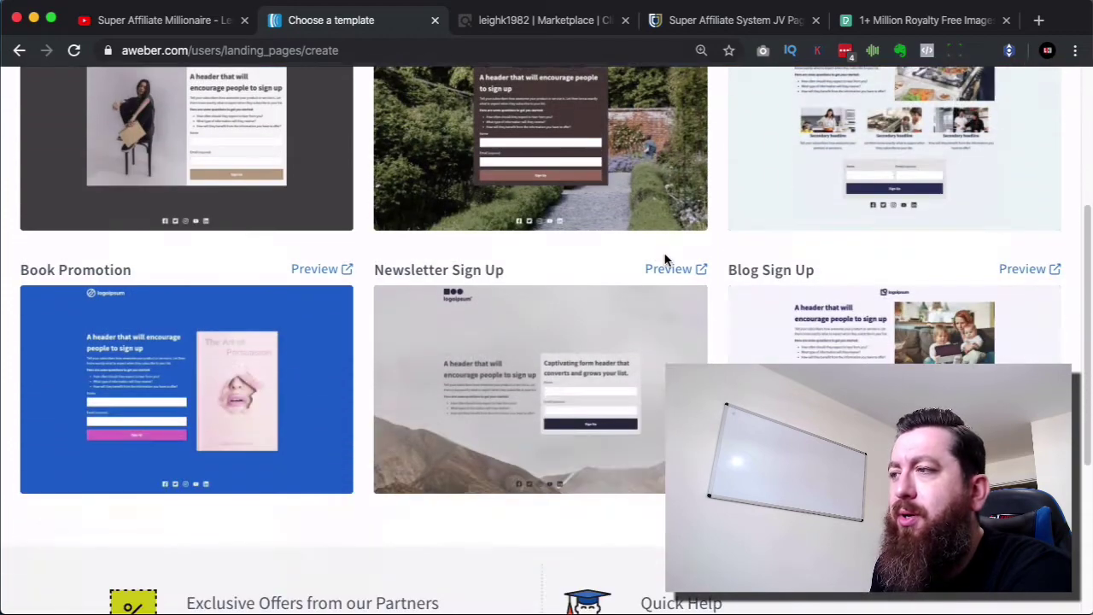
{"action": "scroll", "coordinate": [665, 259], "scroll_direction": "up", "scroll_amount": 2}
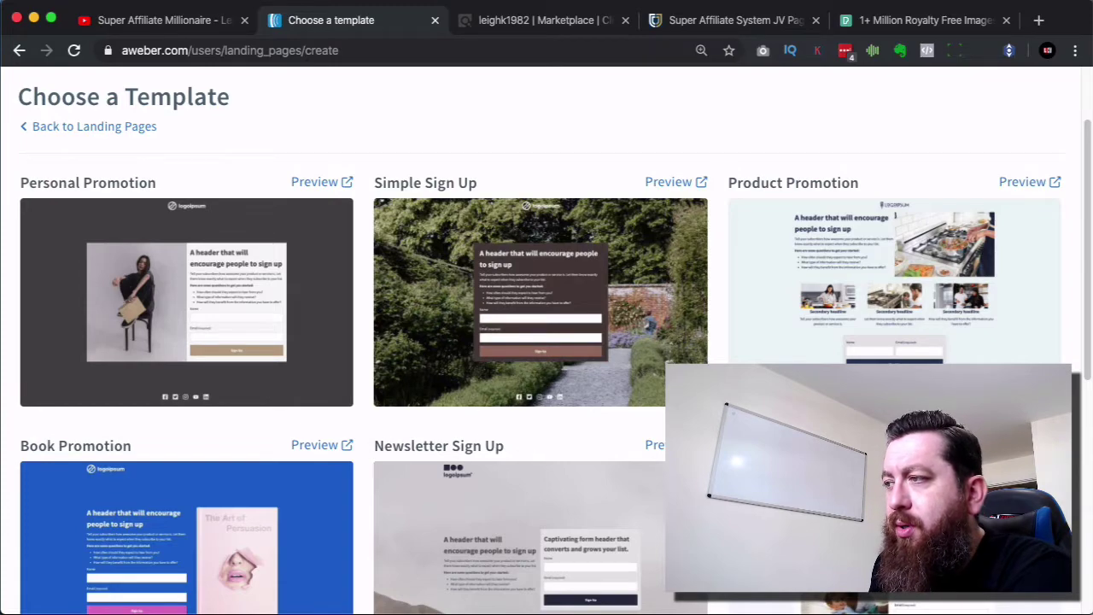
{"action": "scroll", "coordinate": [546, 342], "scroll_direction": "down", "scroll_amount": 3}
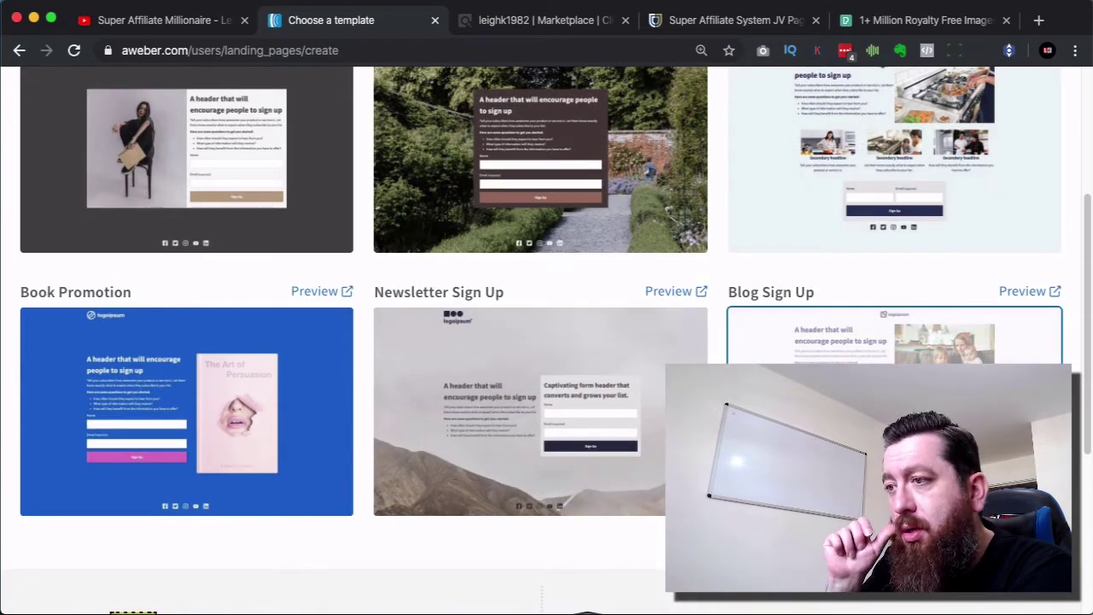
{"action": "scroll", "coordinate": [264, 453], "scroll_direction": "up", "scroll_amount": 5}
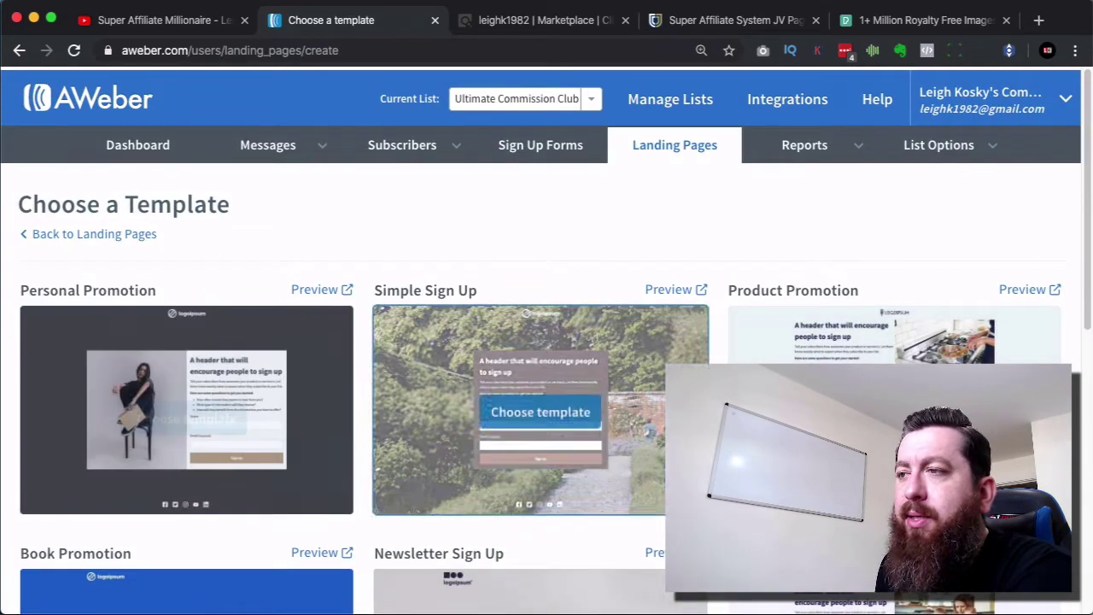
{"action": "scroll", "coordinate": [888, 402], "scroll_direction": "down", "scroll_amount": 2}
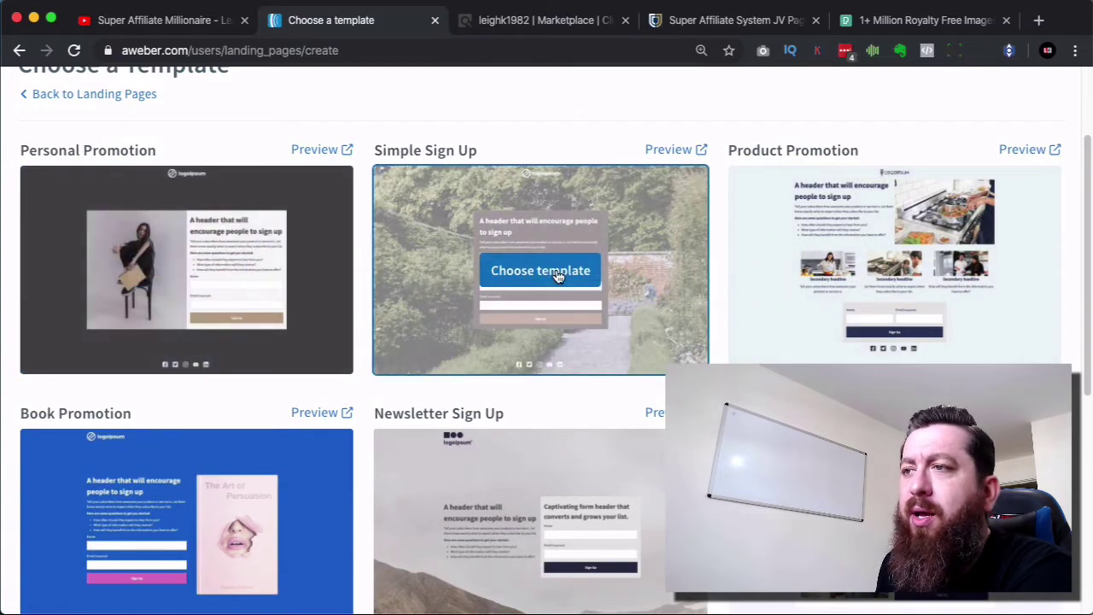
{"action": "left_click", "coordinate": [557, 275]}
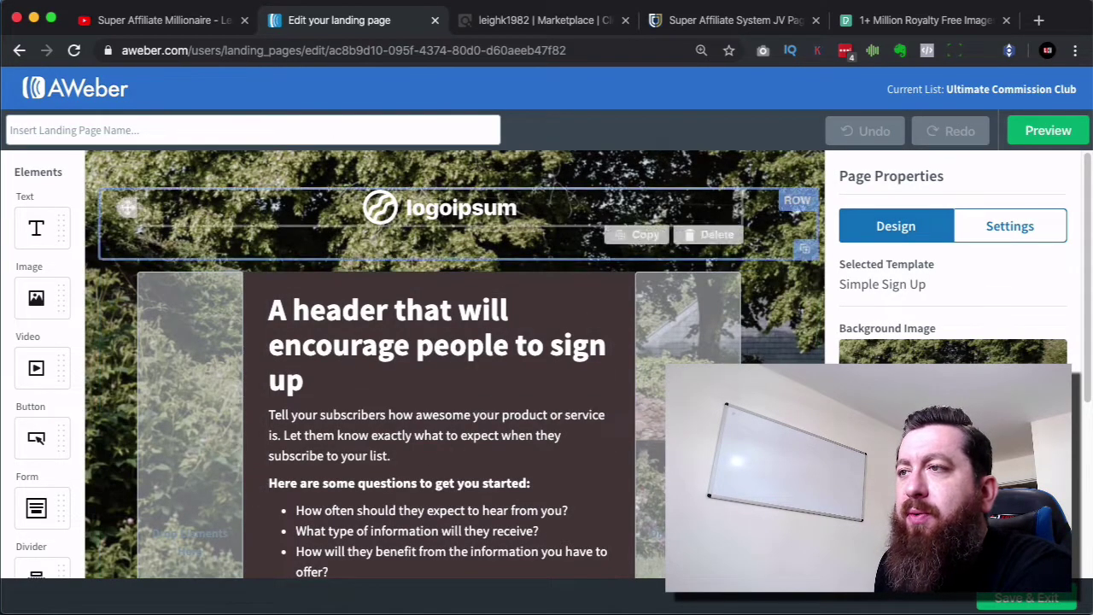
Look over the template's content and name the landing page "YouTube Demo".
{"action": "scroll", "coordinate": [388, 288], "scroll_direction": "down", "scroll_amount": 3}
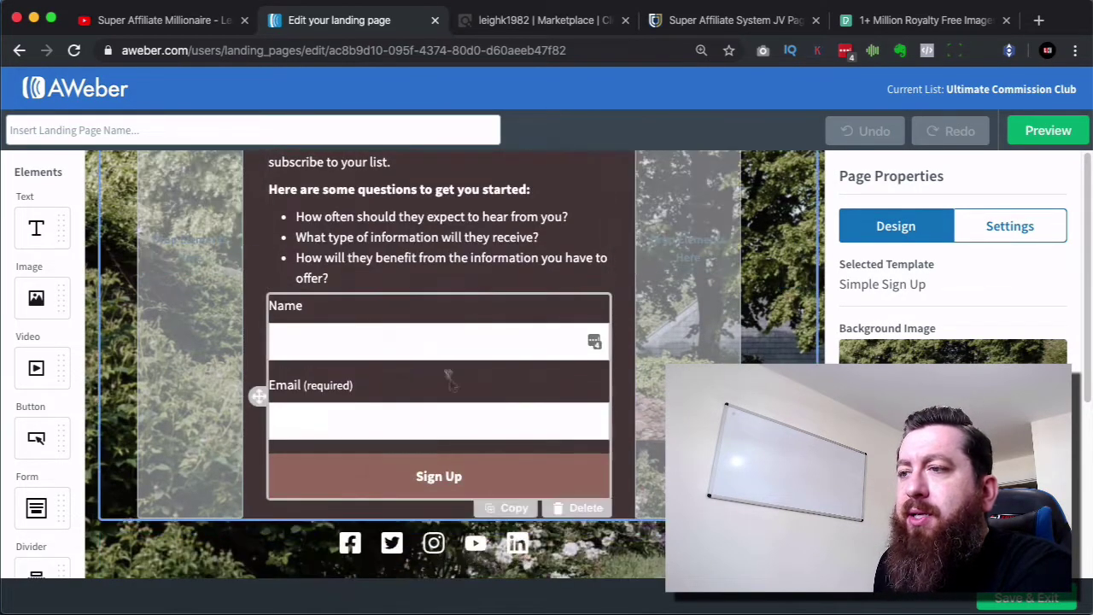
{"action": "scroll", "coordinate": [456, 390], "scroll_direction": "up", "scroll_amount": 3}
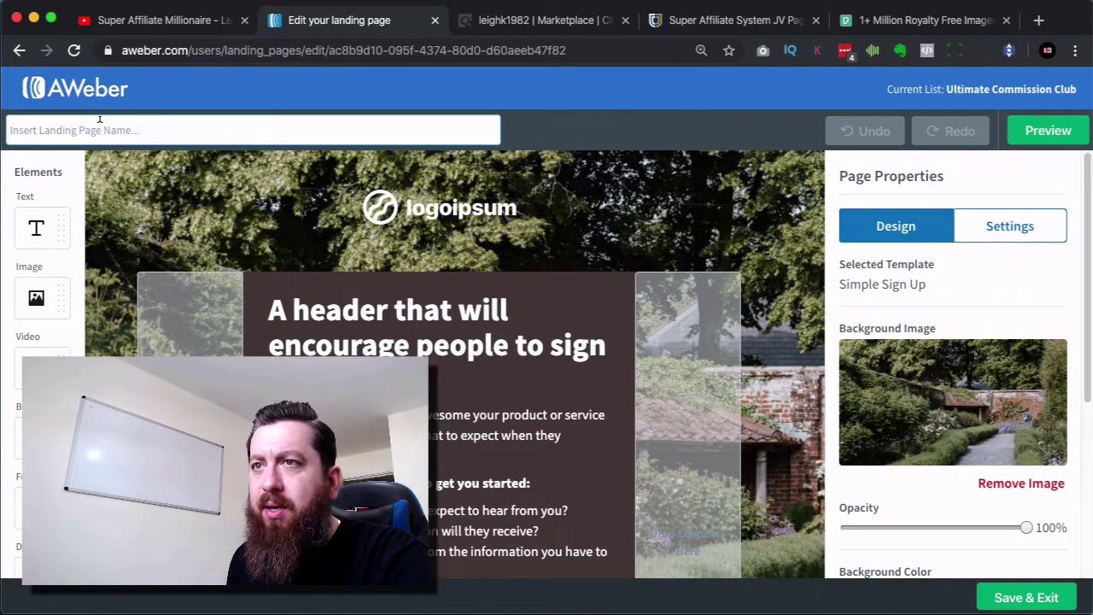
{"action": "type", "text": "YouTube Demo"}
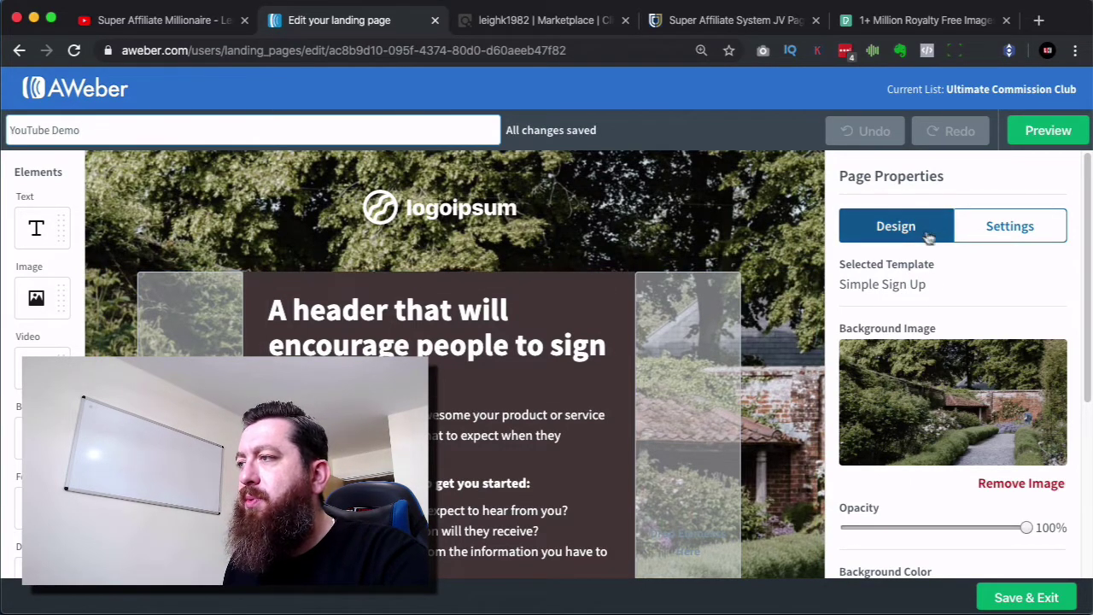
Review the social sharing and tracking settings, and set the page title to "YouTube Example".
{"action": "left_click", "coordinate": [1008, 224]}
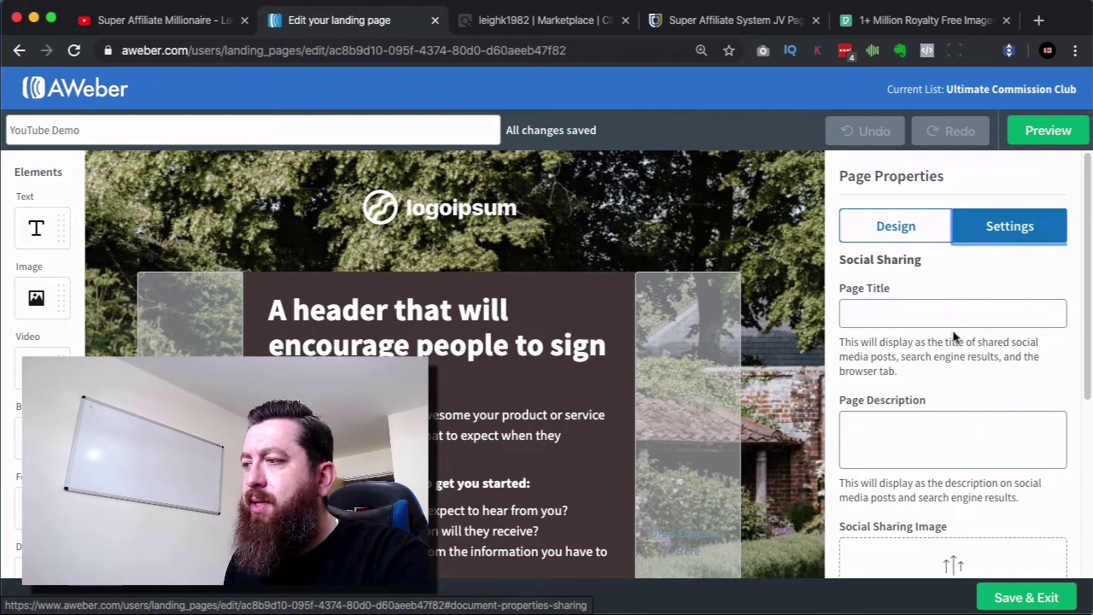
{"action": "scroll", "coordinate": [952, 340], "scroll_direction": "down", "scroll_amount": 3}
{"action": "scroll", "coordinate": [934, 359], "scroll_direction": "up", "scroll_amount": 2}
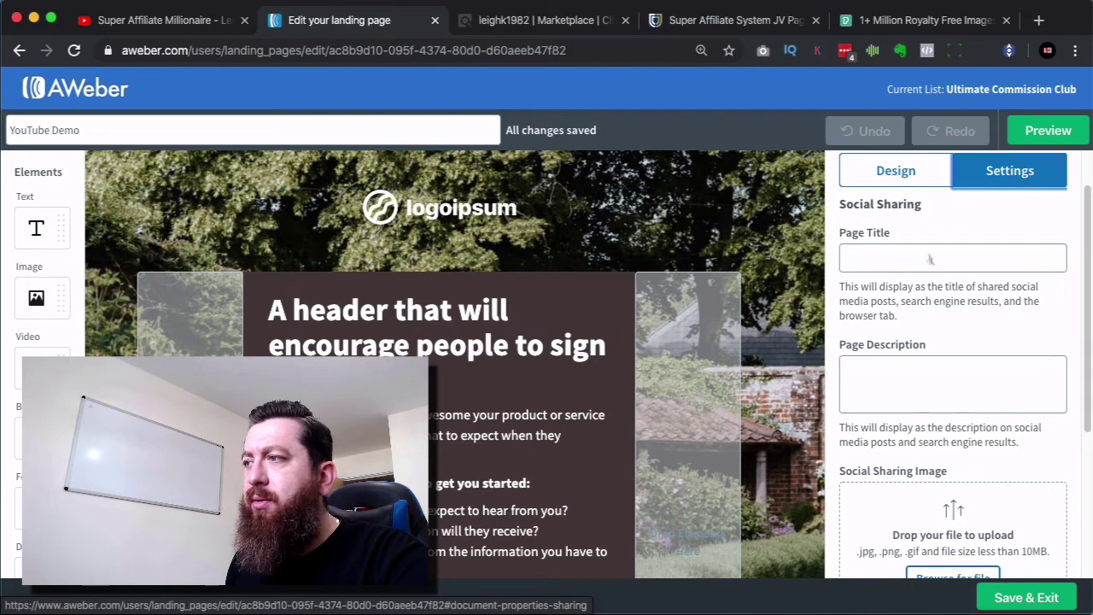
{"action": "scroll", "coordinate": [911, 400], "scroll_direction": "down", "scroll_amount": 5}
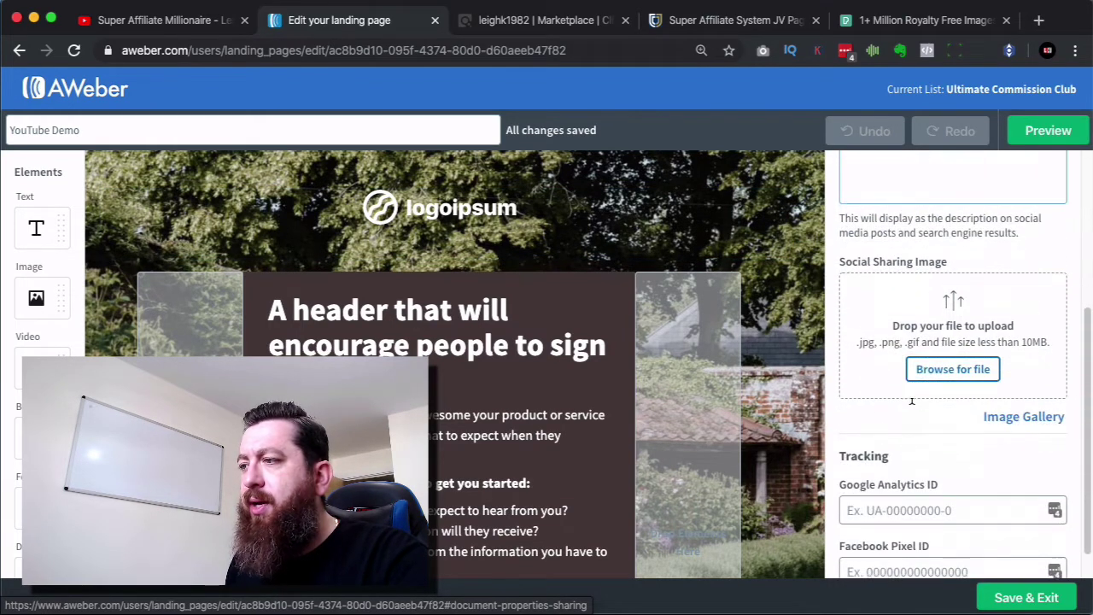
{"action": "scroll", "coordinate": [911, 411], "scroll_direction": "down", "scroll_amount": 1}
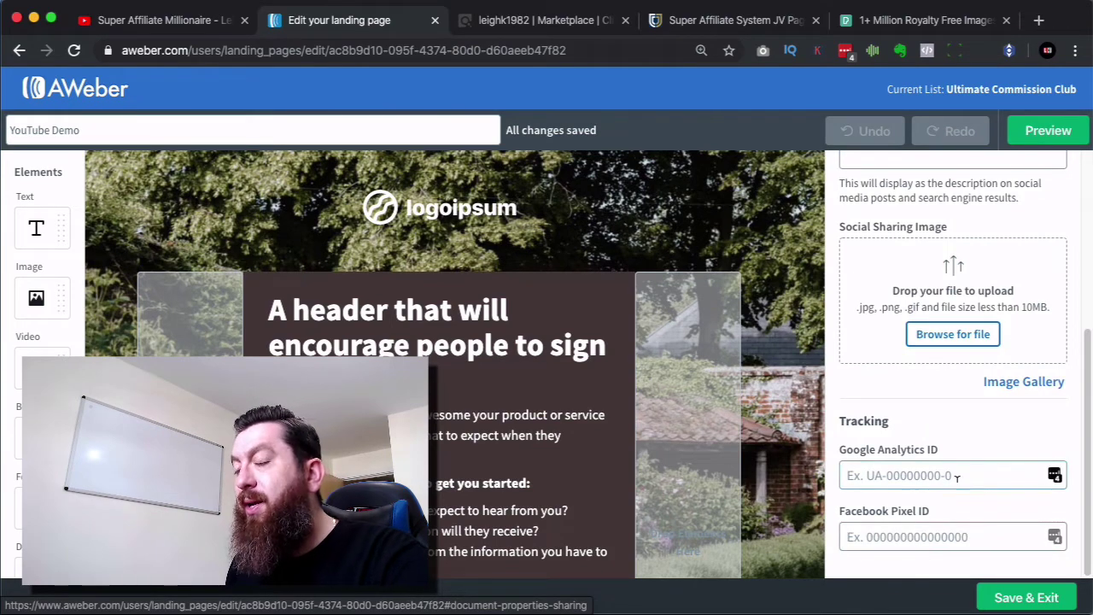
{"action": "scroll", "coordinate": [931, 453], "scroll_direction": "up", "scroll_amount": 6}
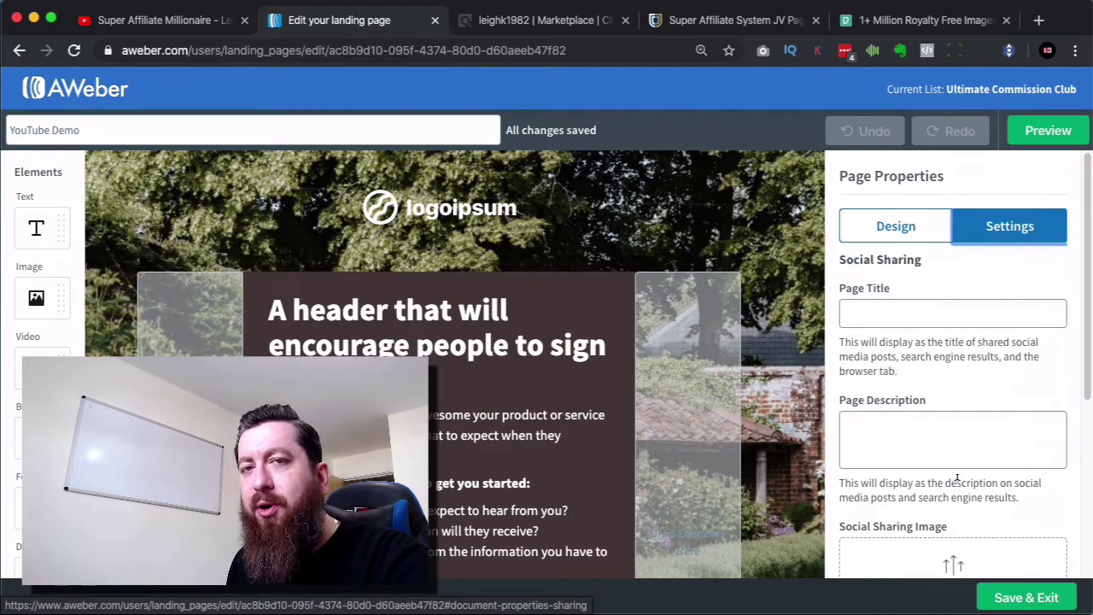
{"action": "left_click", "coordinate": [944, 310]}
{"action": "type", "text": "YouTube Example"}
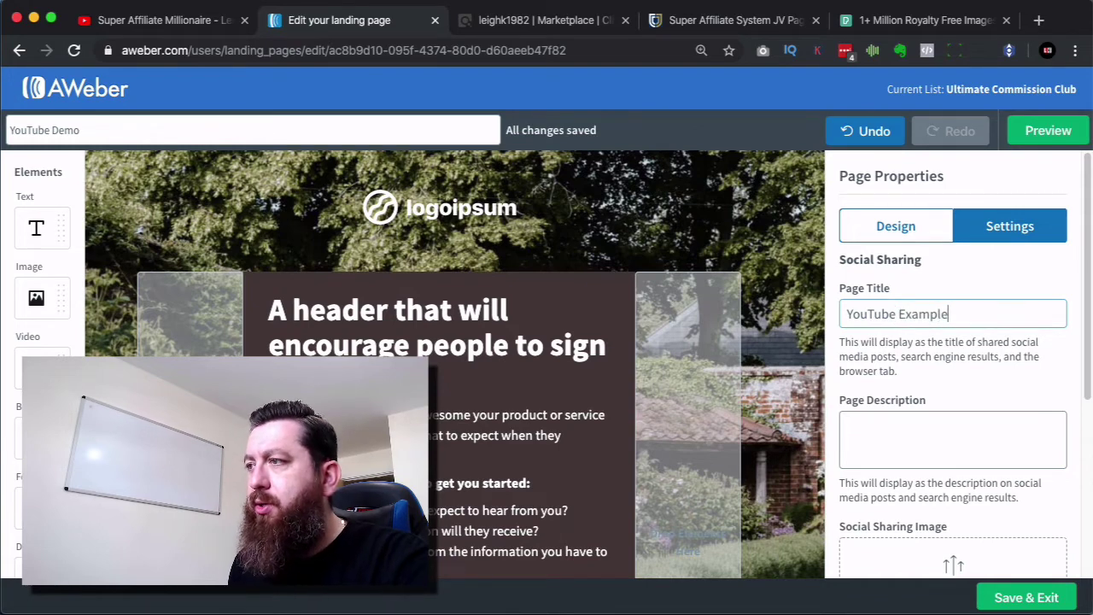
Return to the page's design properties and check the background image, opacity and background color options.
{"action": "left_click", "coordinate": [908, 238]}
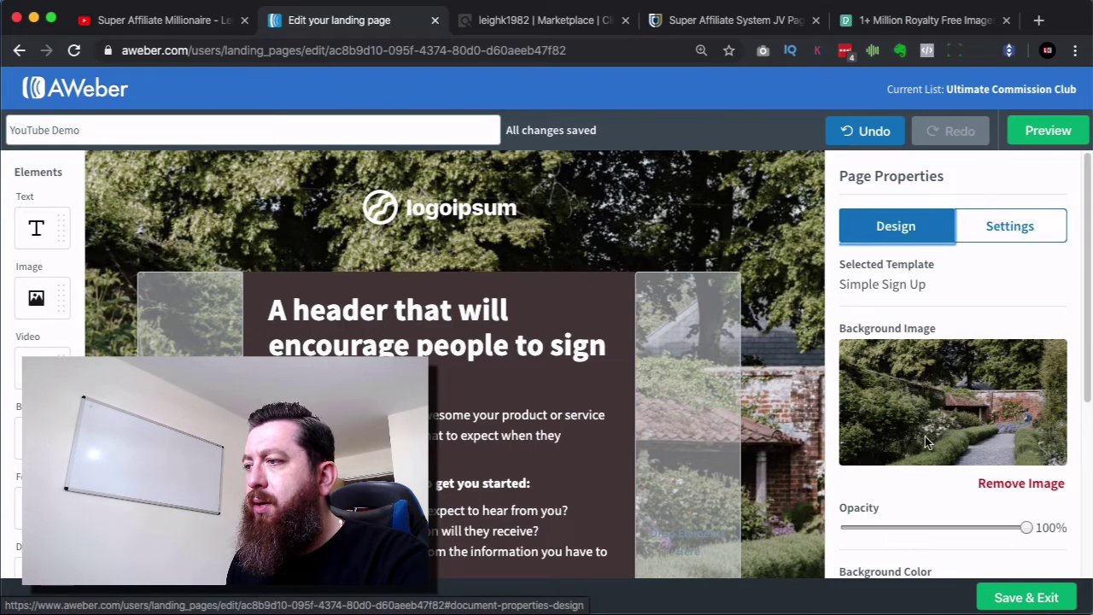
{"action": "scroll", "coordinate": [925, 440], "scroll_direction": "down", "scroll_amount": 3}
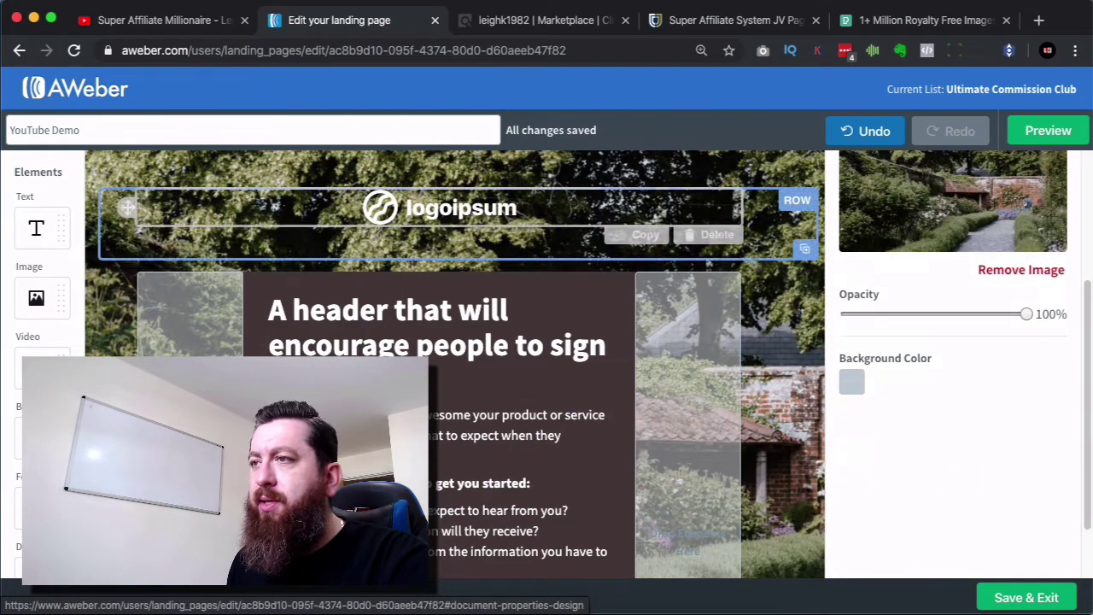
{"action": "scroll", "coordinate": [968, 354], "scroll_direction": "up", "scroll_amount": 3}
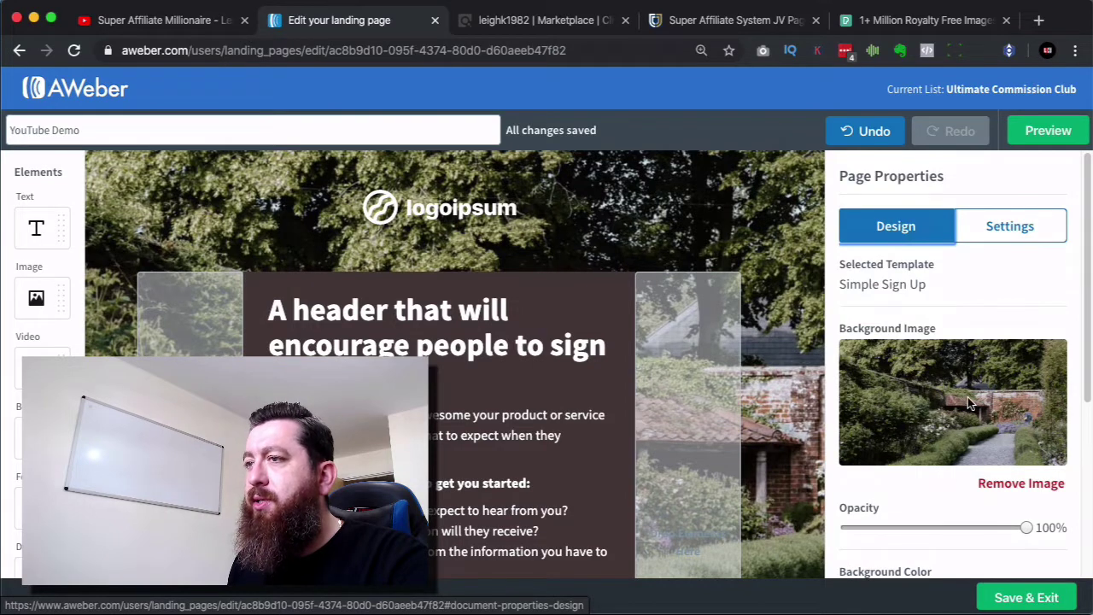
Switch to the Pexels site and browse its royalty-free images for a background photo.
{"action": "left_click", "coordinate": [892, 18]}
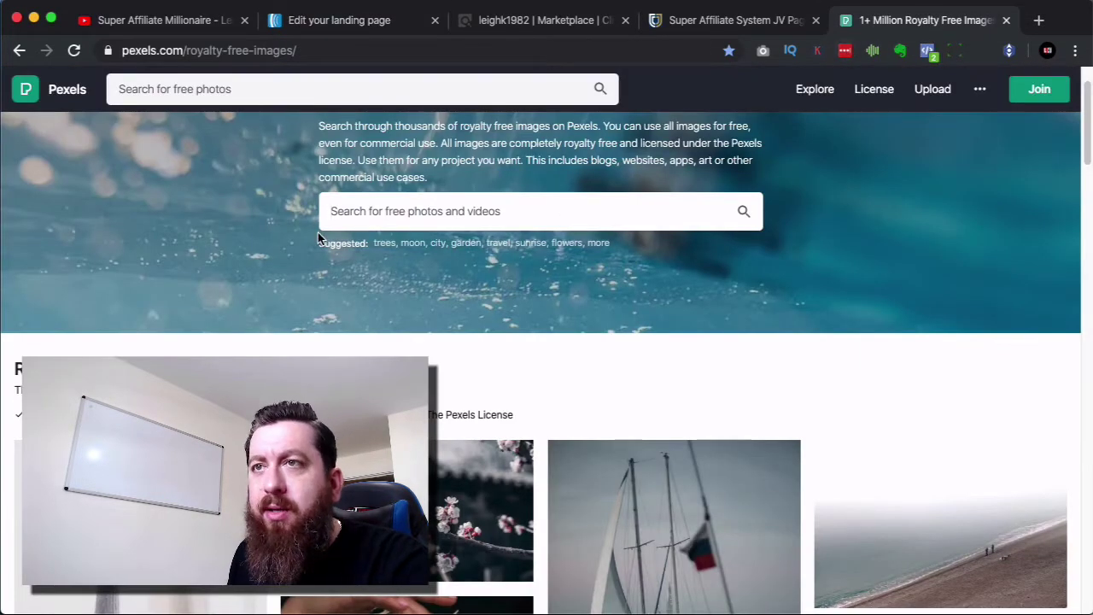
{"action": "scroll", "coordinate": [391, 289], "scroll_direction": "down", "scroll_amount": 3}
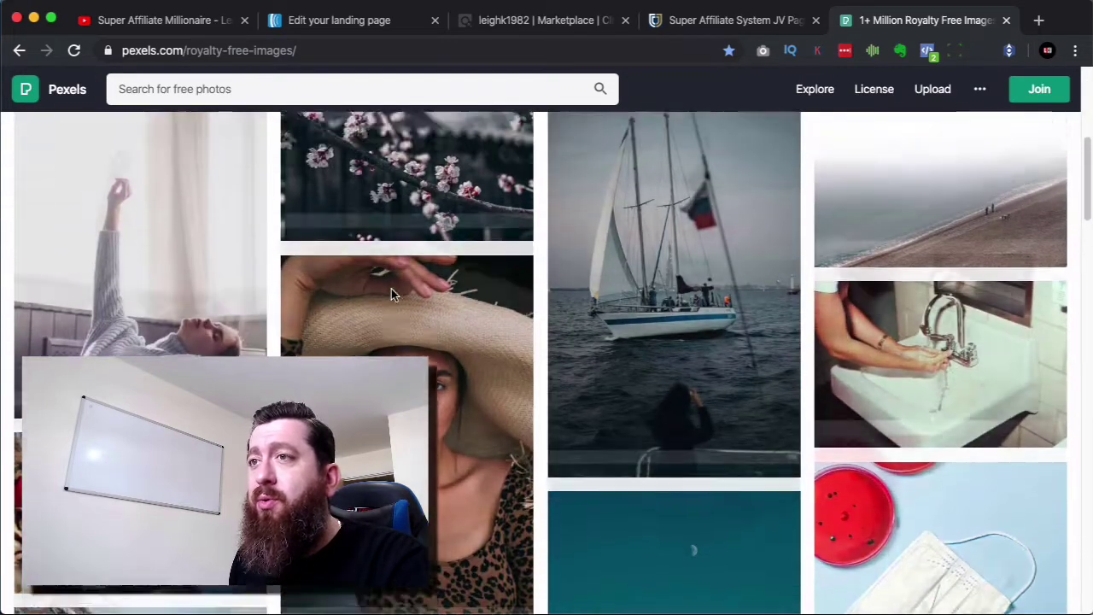
{"action": "scroll", "coordinate": [391, 289], "scroll_direction": "up", "scroll_amount": 3}
{"action": "scroll", "coordinate": [272, 278], "scroll_direction": "up", "scroll_amount": 1}
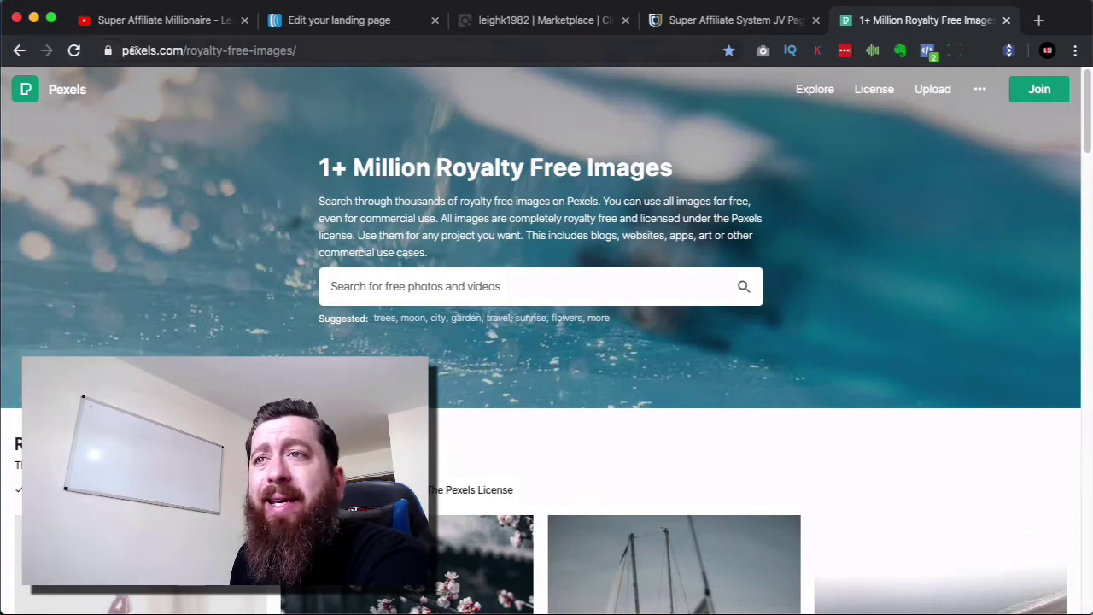
{"action": "scroll", "coordinate": [500, 337], "scroll_direction": "down", "scroll_amount": 10}
{"action": "scroll", "coordinate": [500, 335], "scroll_direction": "down", "scroll_amount": 15}
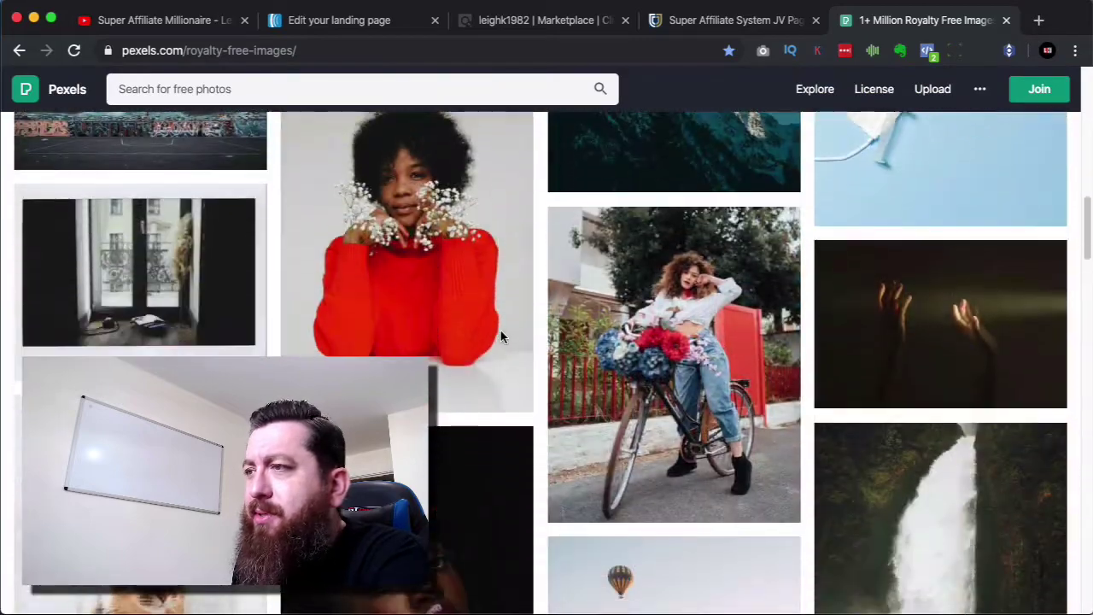
{"action": "scroll", "coordinate": [501, 335], "scroll_direction": "down", "scroll_amount": 10}
{"action": "scroll", "coordinate": [503, 339], "scroll_direction": "up", "scroll_amount": 3}
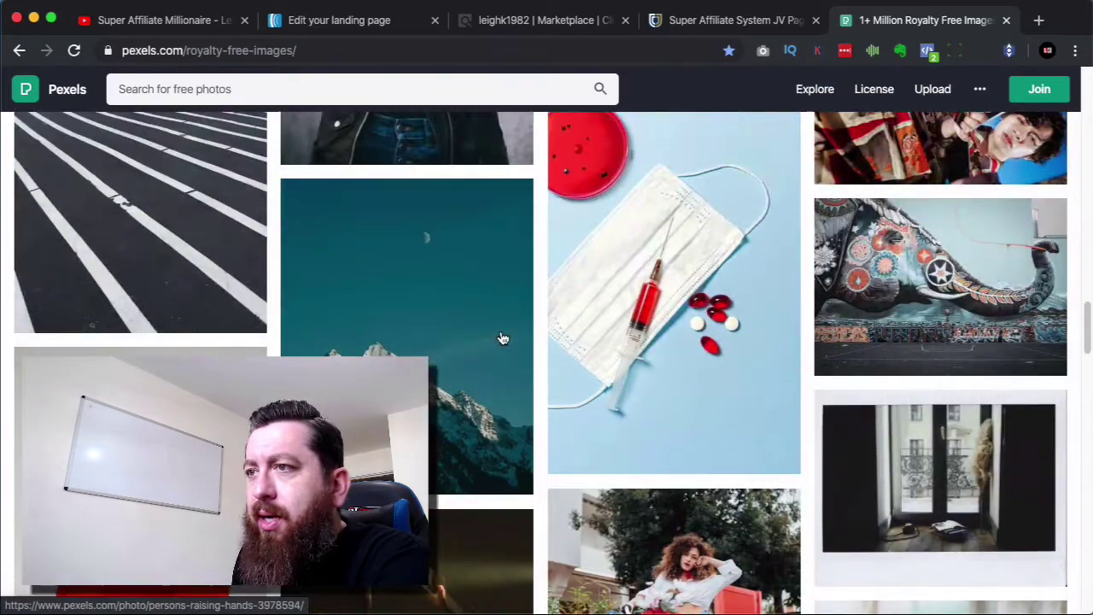
{"action": "scroll", "coordinate": [503, 339], "scroll_direction": "down", "scroll_amount": 9}
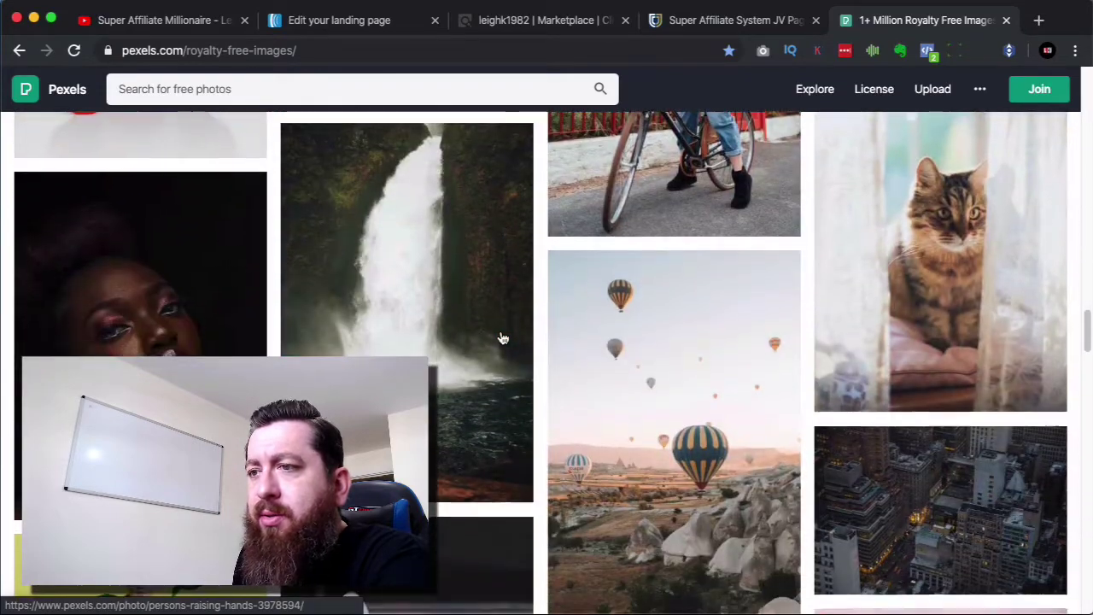
{"action": "scroll", "coordinate": [503, 339], "scroll_direction": "down", "scroll_amount": 10}
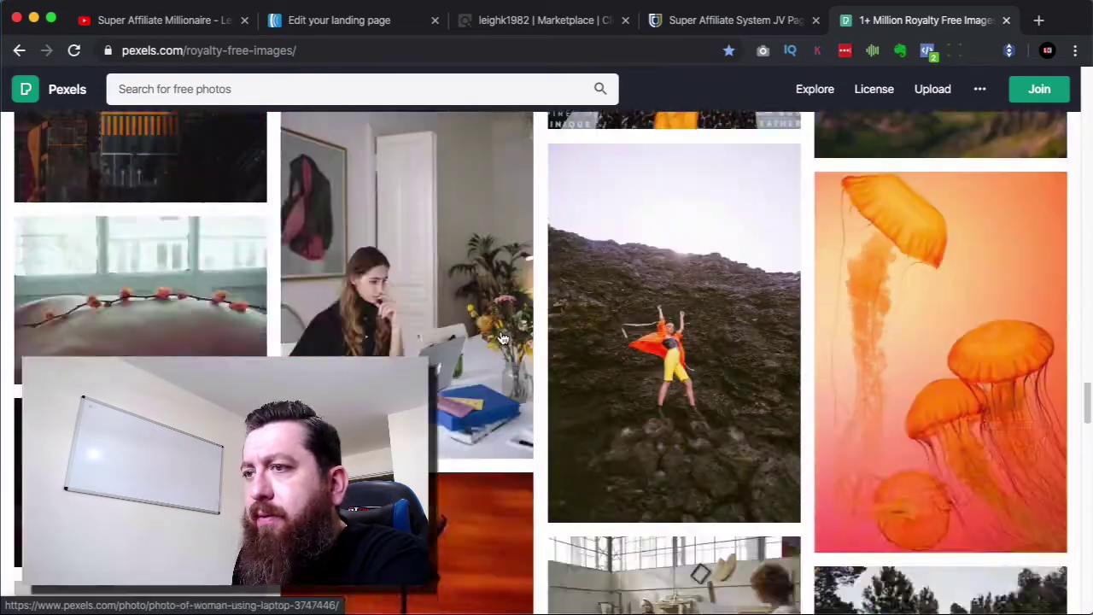
{"action": "scroll", "coordinate": [503, 339], "scroll_direction": "down", "scroll_amount": 10}
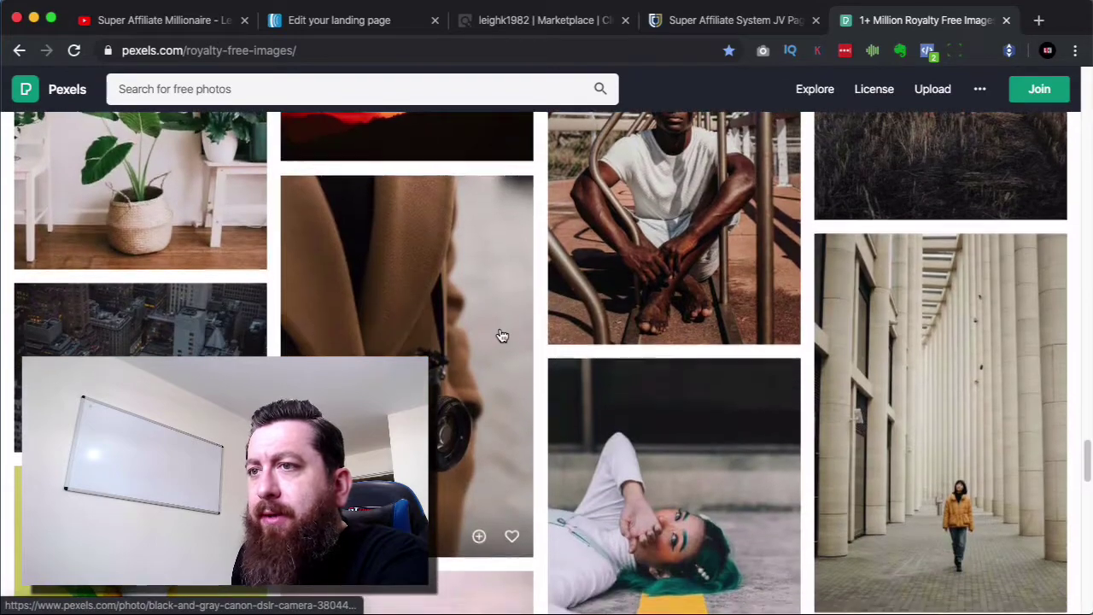
{"action": "scroll", "coordinate": [502, 335], "scroll_direction": "down", "scroll_amount": 10}
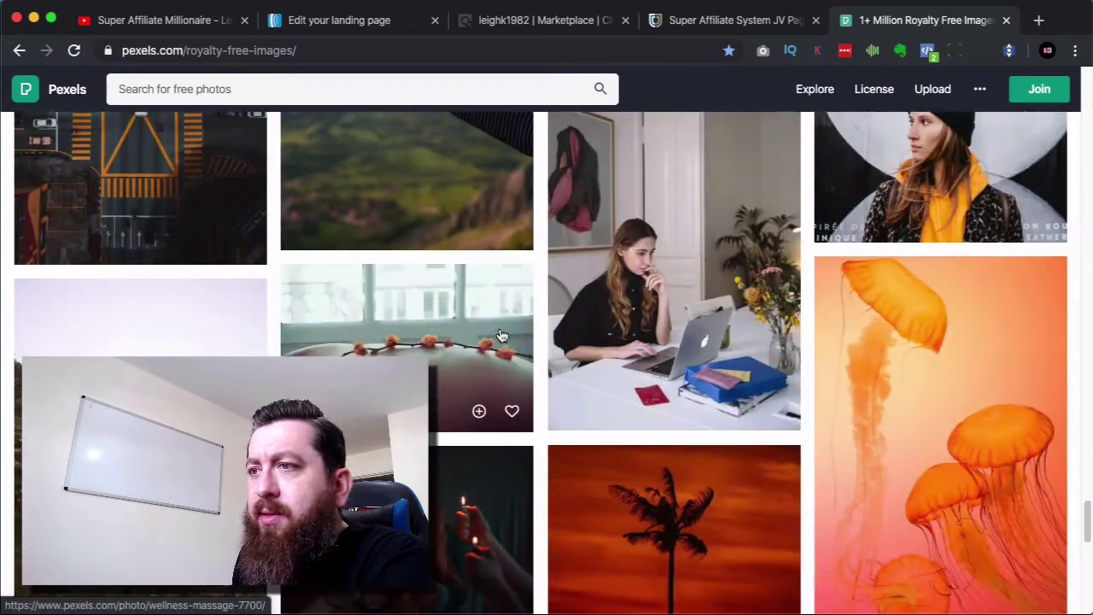
{"action": "scroll", "coordinate": [502, 336], "scroll_direction": "down", "scroll_amount": 10}
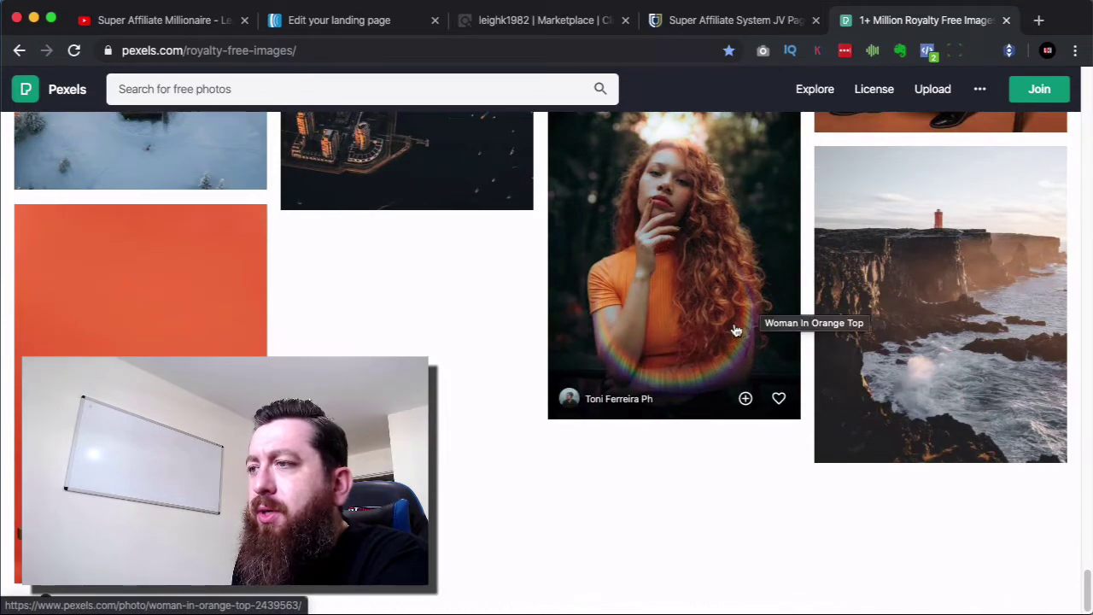
{"action": "scroll", "coordinate": [732, 328], "scroll_direction": "up", "scroll_amount": 1}
{"action": "scroll", "coordinate": [733, 328], "scroll_direction": "up", "scroll_amount": 2}
{"action": "scroll", "coordinate": [732, 329], "scroll_direction": "down", "scroll_amount": 3}
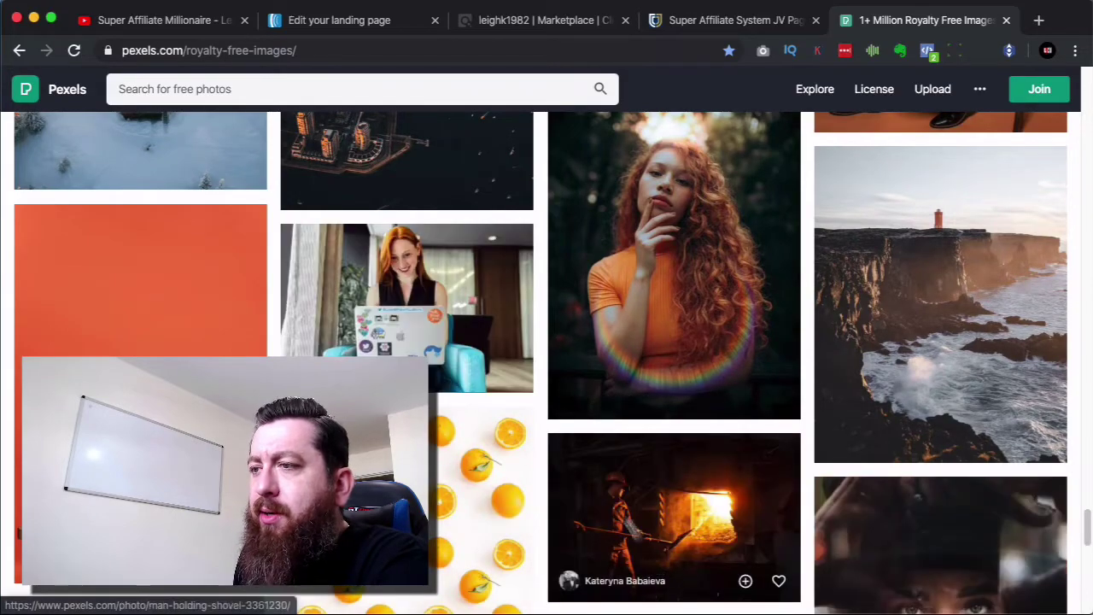
{"action": "scroll", "coordinate": [603, 390], "scroll_direction": "down", "scroll_amount": 3}
{"action": "scroll", "coordinate": [603, 389], "scroll_direction": "down", "scroll_amount": 7}
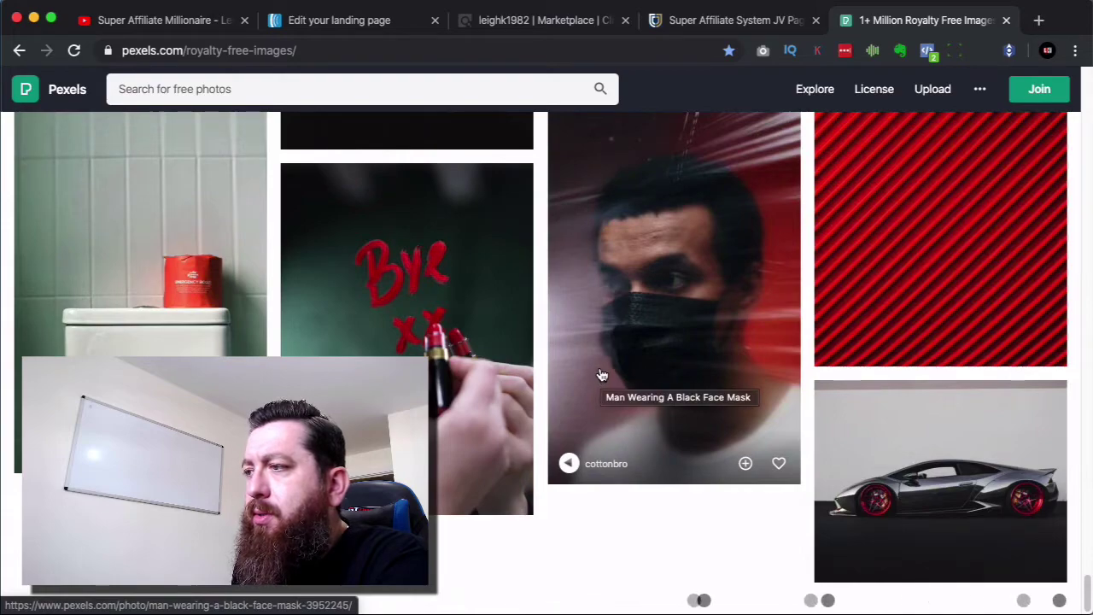
{"action": "scroll", "coordinate": [602, 375], "scroll_direction": "down", "scroll_amount": 15}
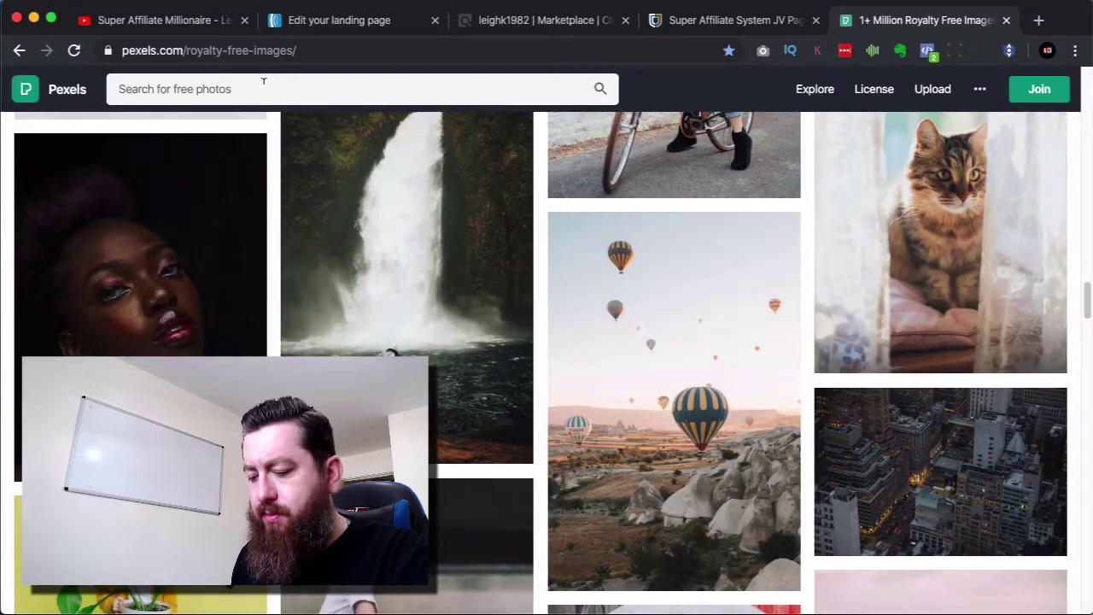
Search Pexels for "beach" and look through the matching photos.
{"action": "left_click", "coordinate": [264, 81]}
{"action": "type", "text": "beach"}
{"action": "key", "text": "Return"}
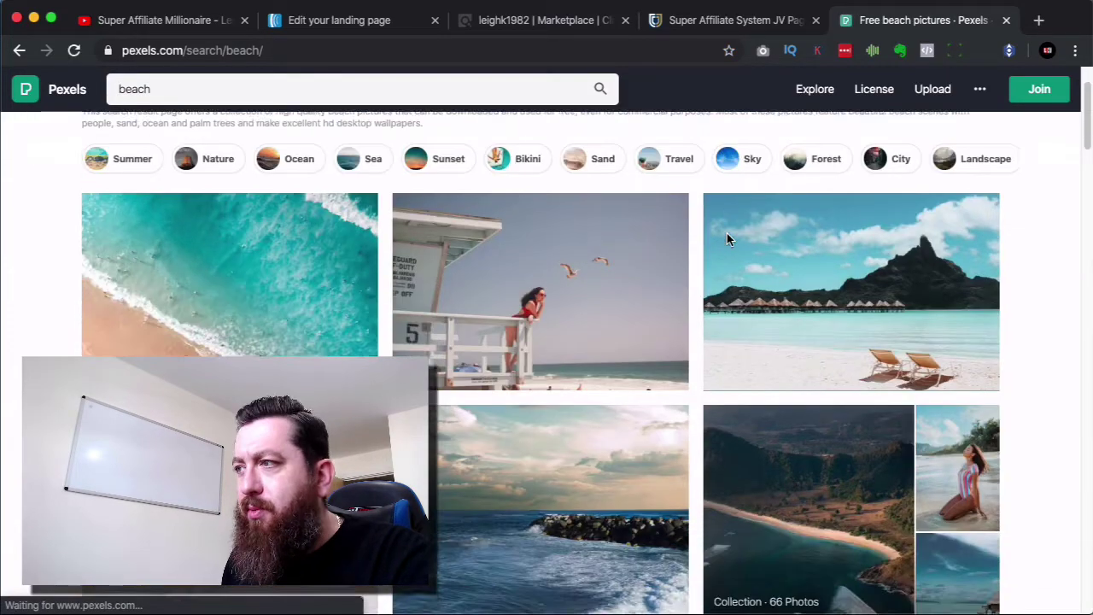
{"action": "scroll", "coordinate": [726, 240], "scroll_direction": "down", "scroll_amount": 4}
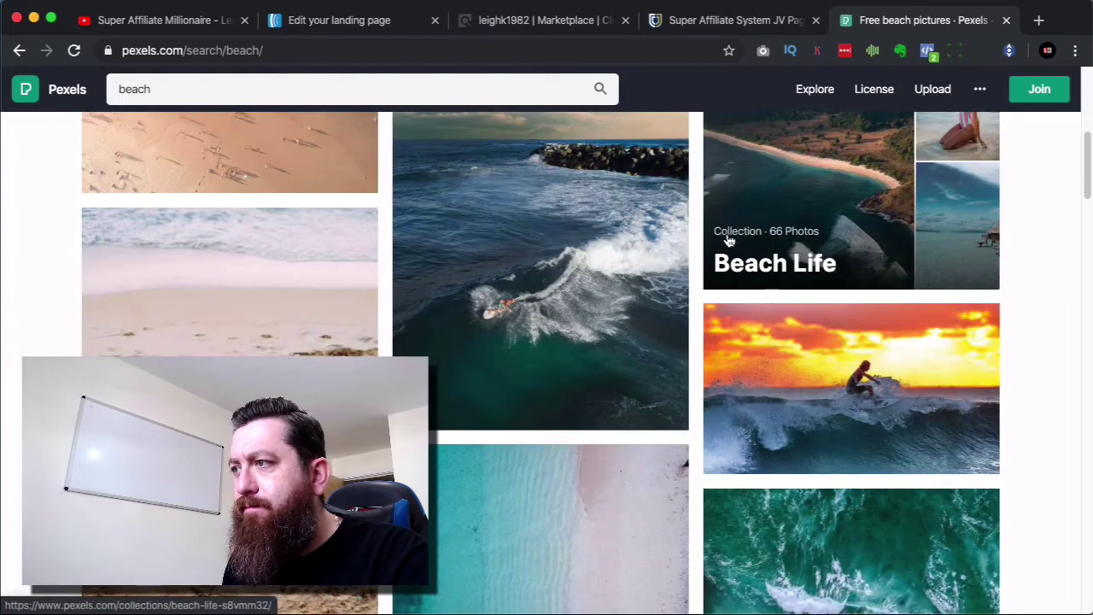
Look through more of the beach photos and open the tropical one with a leaning palm, clear shallow water and blue sky.
{"action": "scroll", "coordinate": [727, 240], "scroll_direction": "down", "scroll_amount": 4}
{"action": "scroll", "coordinate": [728, 241], "scroll_direction": "down", "scroll_amount": 15}
{"action": "scroll", "coordinate": [728, 241], "scroll_direction": "down", "scroll_amount": 9}
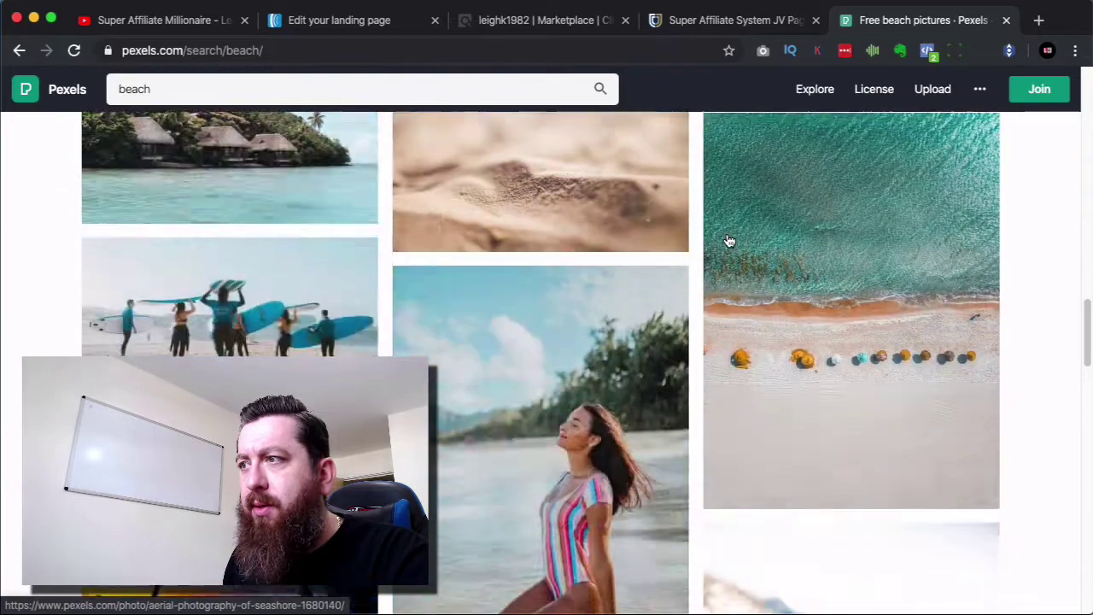
{"action": "scroll", "coordinate": [728, 240], "scroll_direction": "down", "scroll_amount": 10}
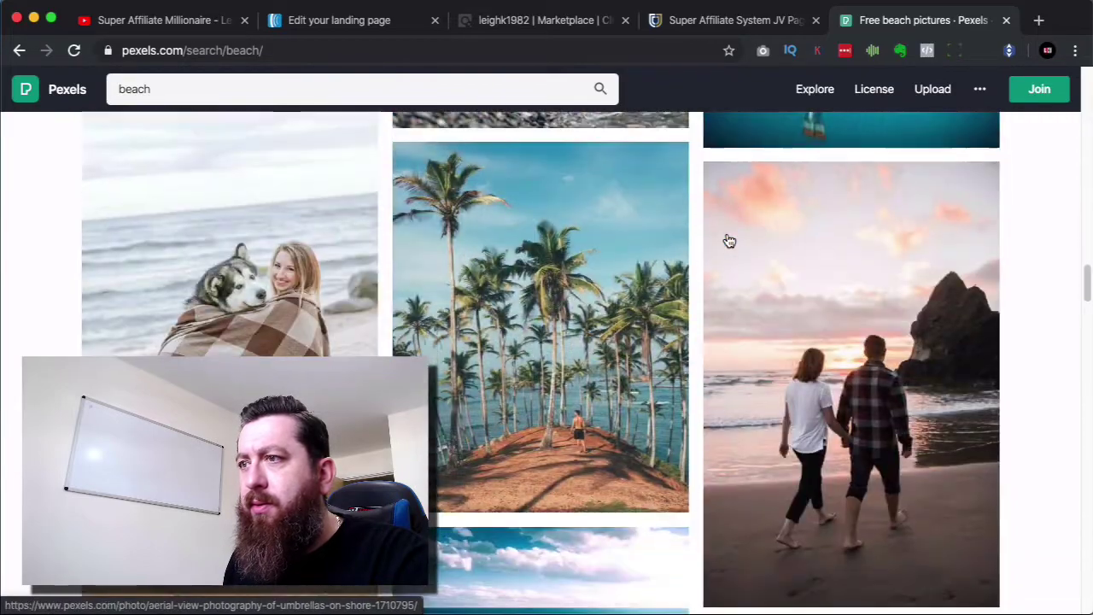
{"action": "scroll", "coordinate": [728, 241], "scroll_direction": "down", "scroll_amount": 10}
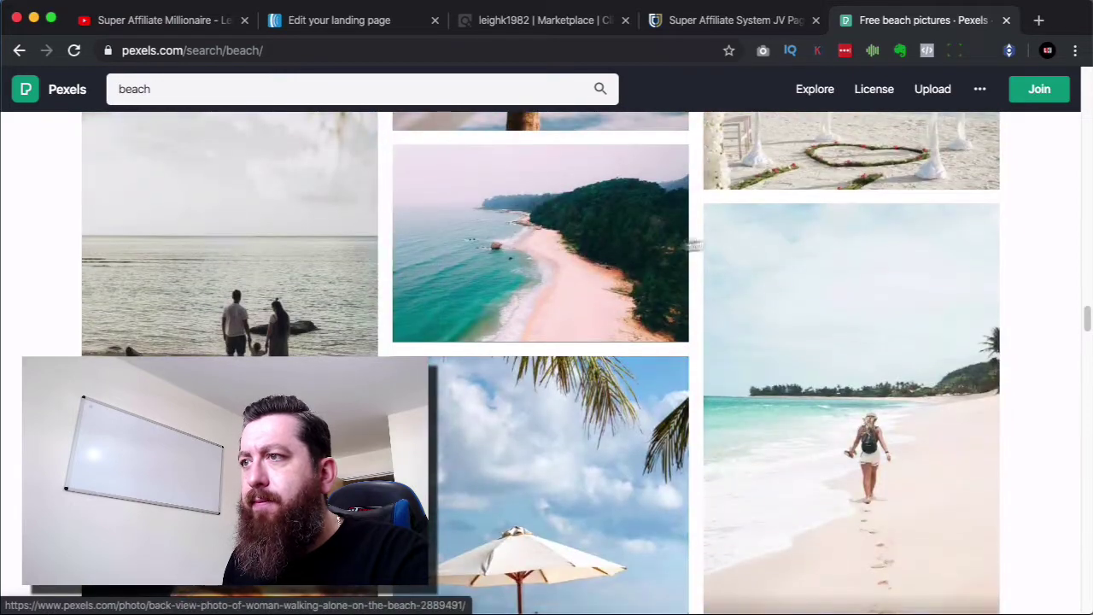
{"action": "scroll", "coordinate": [641, 248], "scroll_direction": "down", "scroll_amount": 10}
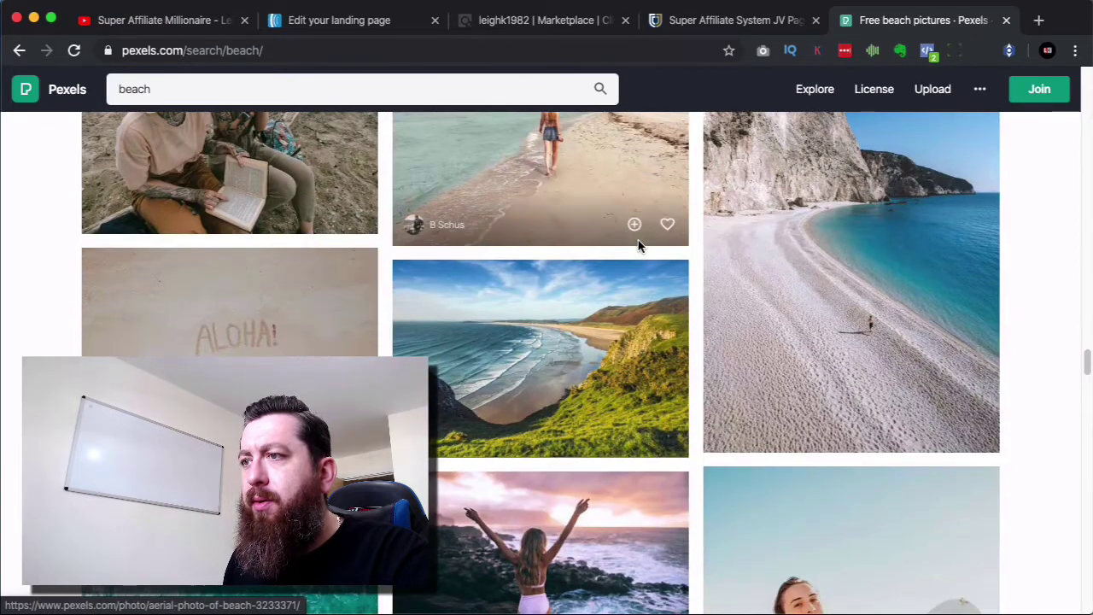
{"action": "scroll", "coordinate": [640, 247], "scroll_direction": "down", "scroll_amount": 5}
{"action": "scroll", "coordinate": [640, 248], "scroll_direction": "down", "scroll_amount": 3}
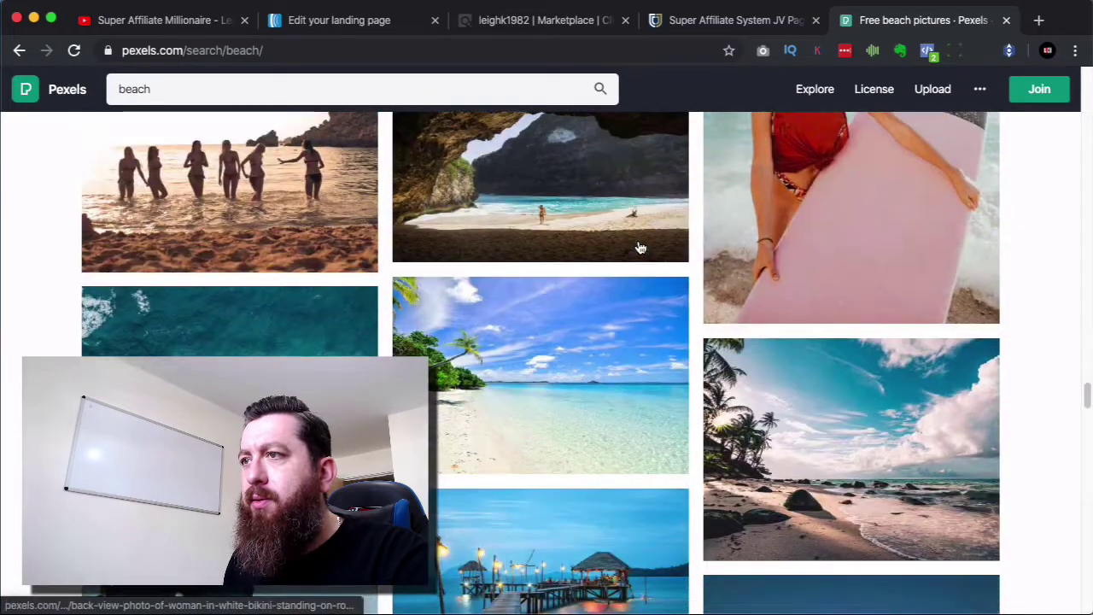
{"action": "left_click", "coordinate": [602, 373]}
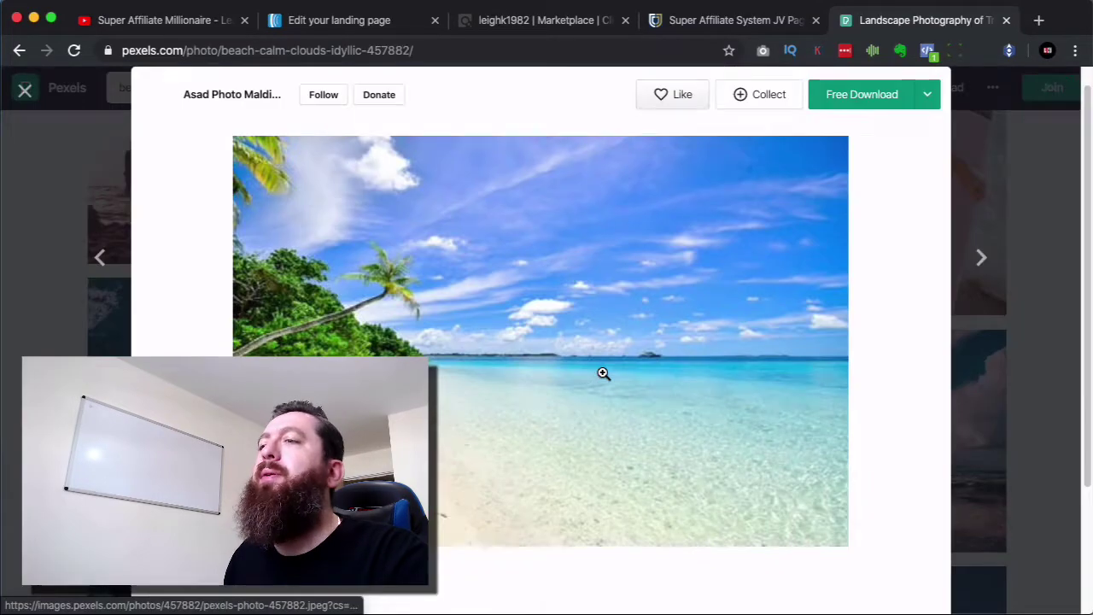
Download the opened beach photo in the Large (1920 x 1280) size and close its preview window.
{"action": "left_click", "coordinate": [922, 95]}
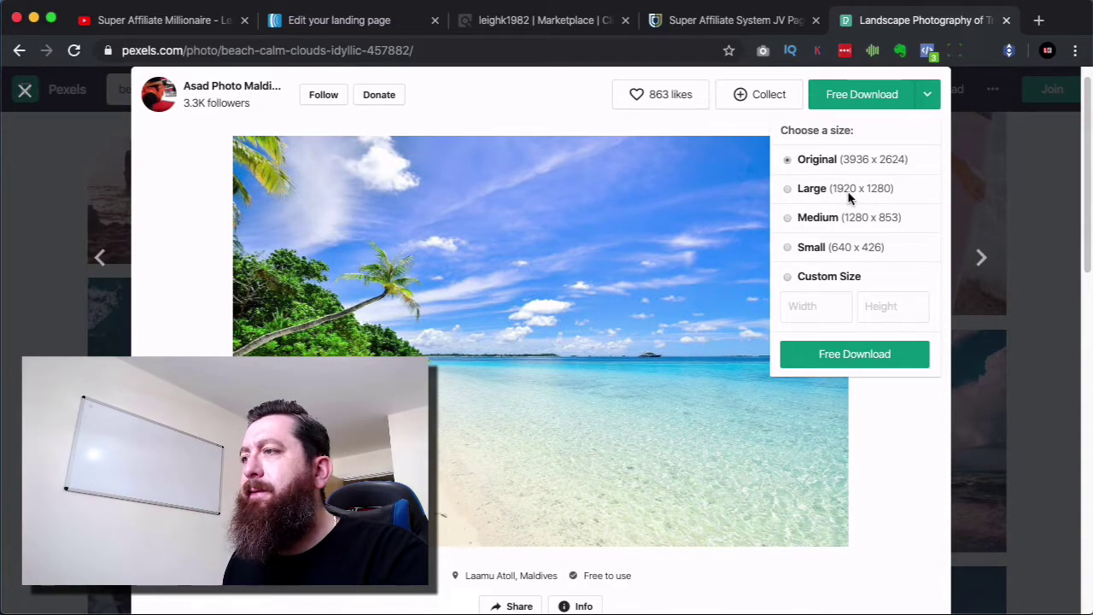
{"action": "left_click", "coordinate": [327, 29]}
{"action": "left_click", "coordinate": [1014, 487]}
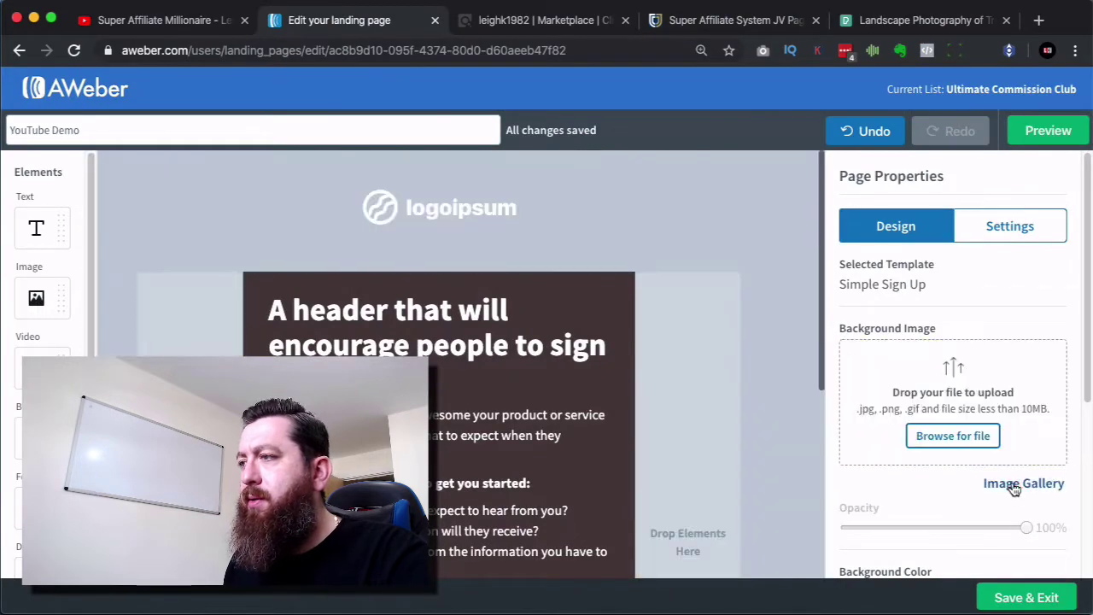
{"action": "left_click", "coordinate": [877, 18]}
{"action": "left_click", "coordinate": [928, 96]}
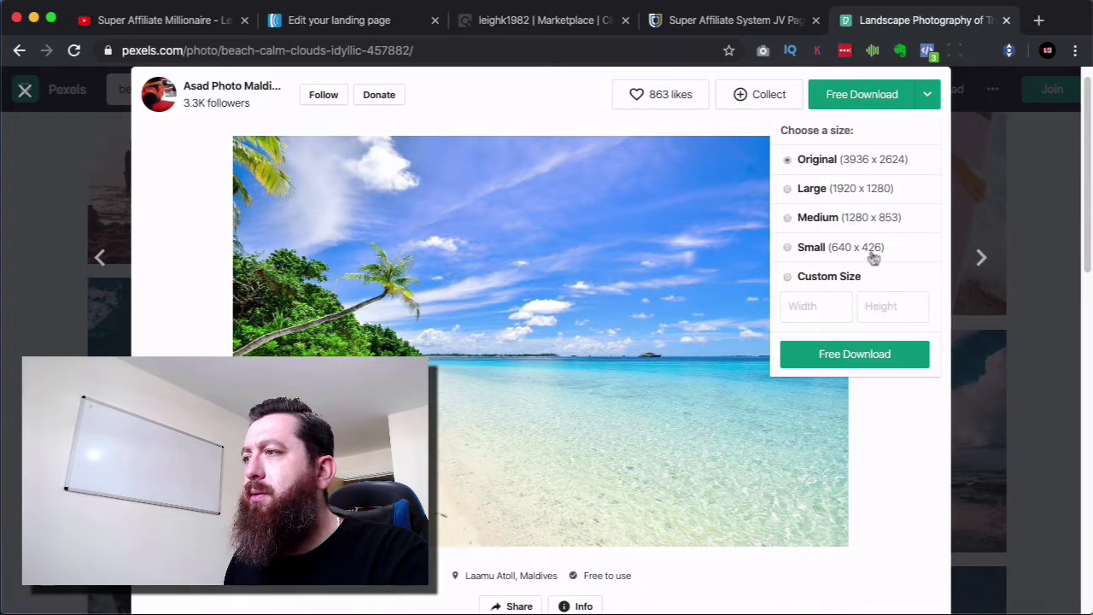
{"action": "left_click", "coordinate": [815, 193]}
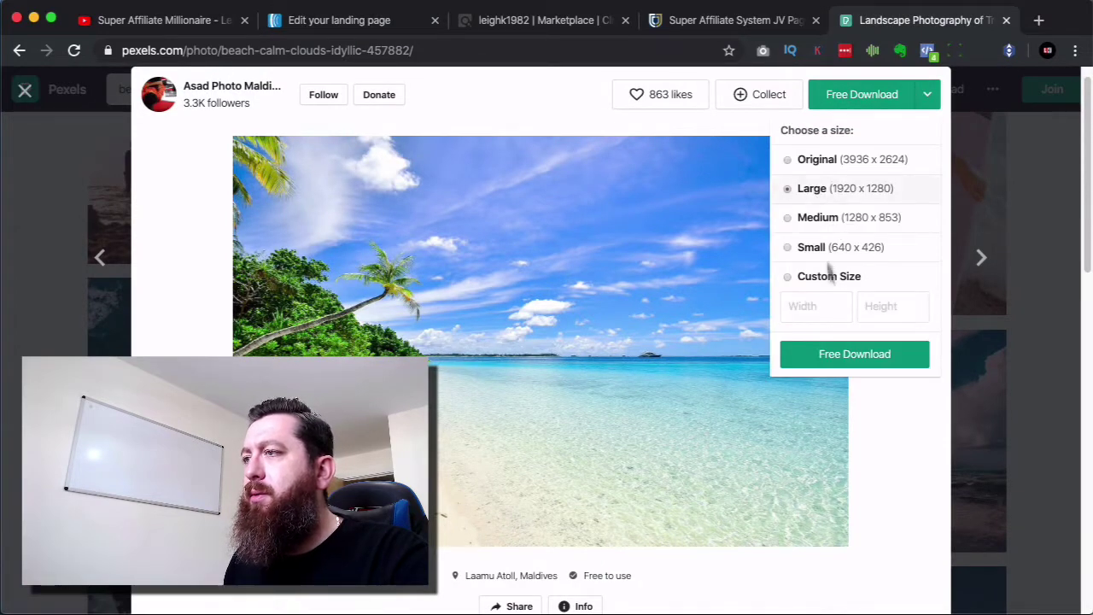
{"action": "left_click", "coordinate": [851, 362]}
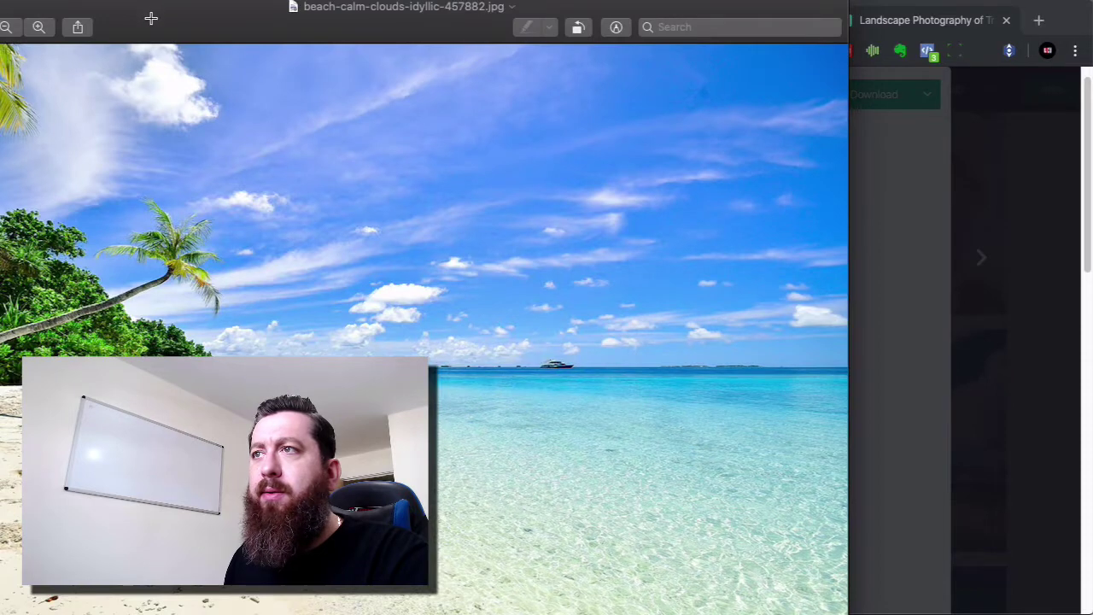
{"action": "left_click_drag", "start_coordinate": [151, 18], "coordinate": [255, 151]}
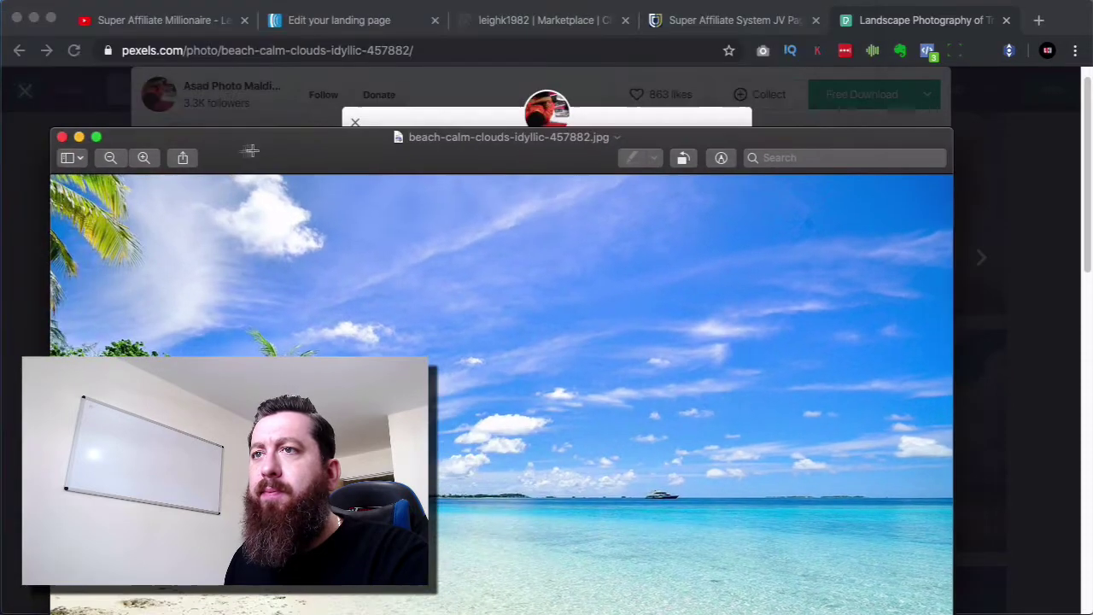
{"action": "left_click", "coordinate": [67, 139]}
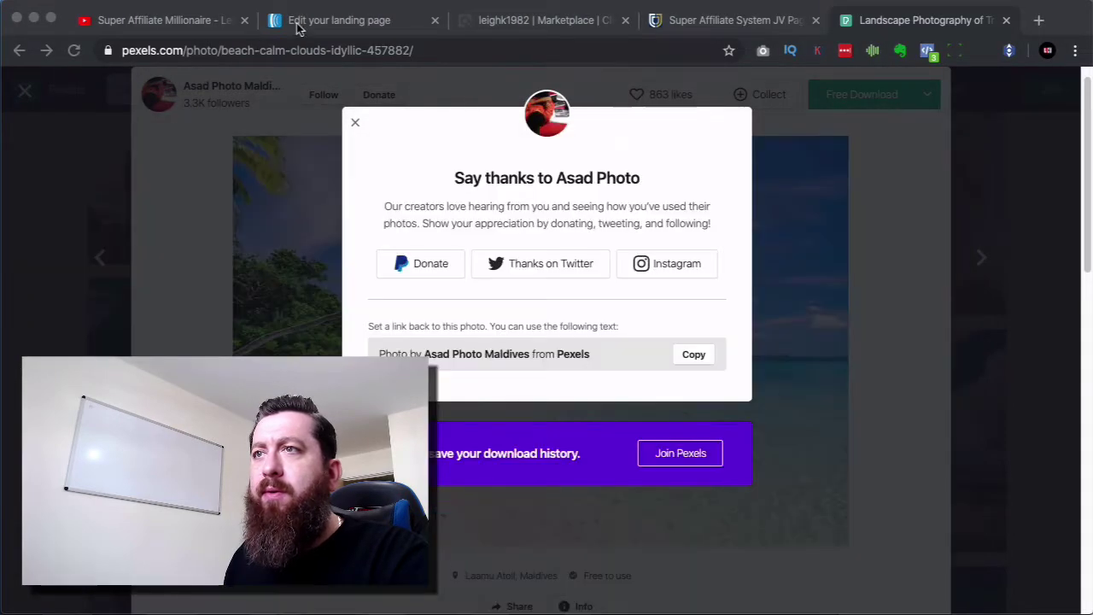
Return to the AWeber landing page editor and upload beach-calm-clouds-idyllic-457882.jpg from Downloads as the page's background image.
{"action": "left_click", "coordinate": [360, 26]}
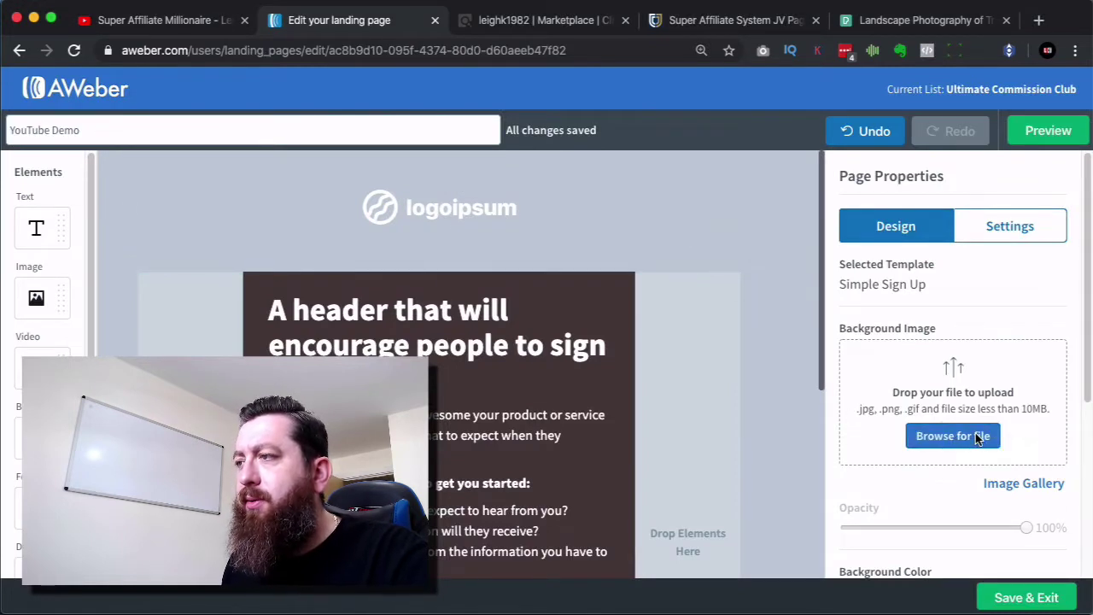
{"action": "left_click", "coordinate": [923, 442]}
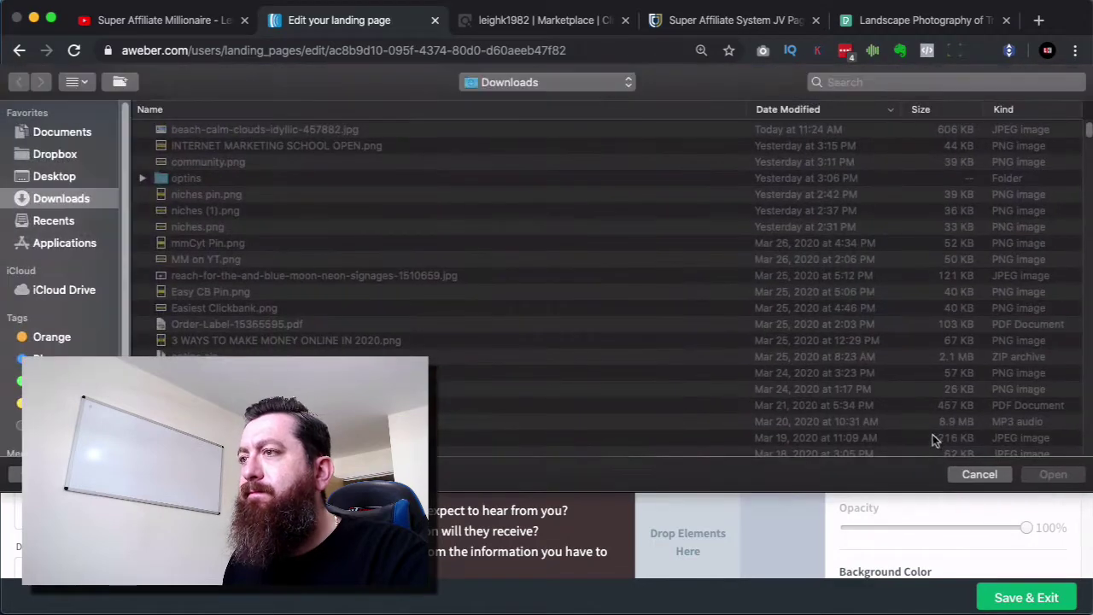
{"action": "left_click", "coordinate": [253, 129]}
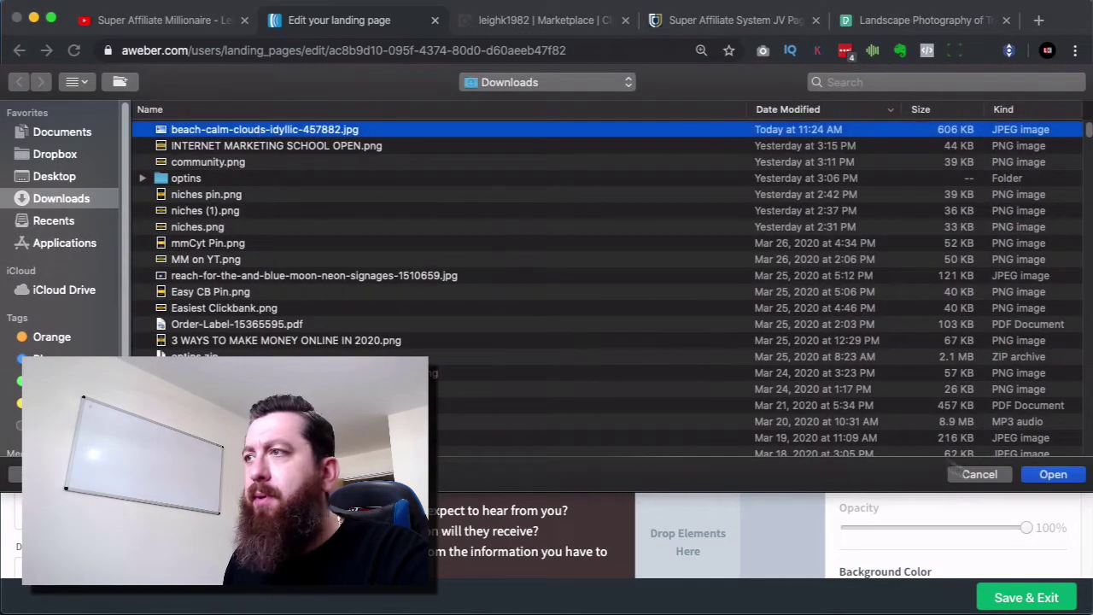
{"action": "left_click", "coordinate": [1055, 474]}
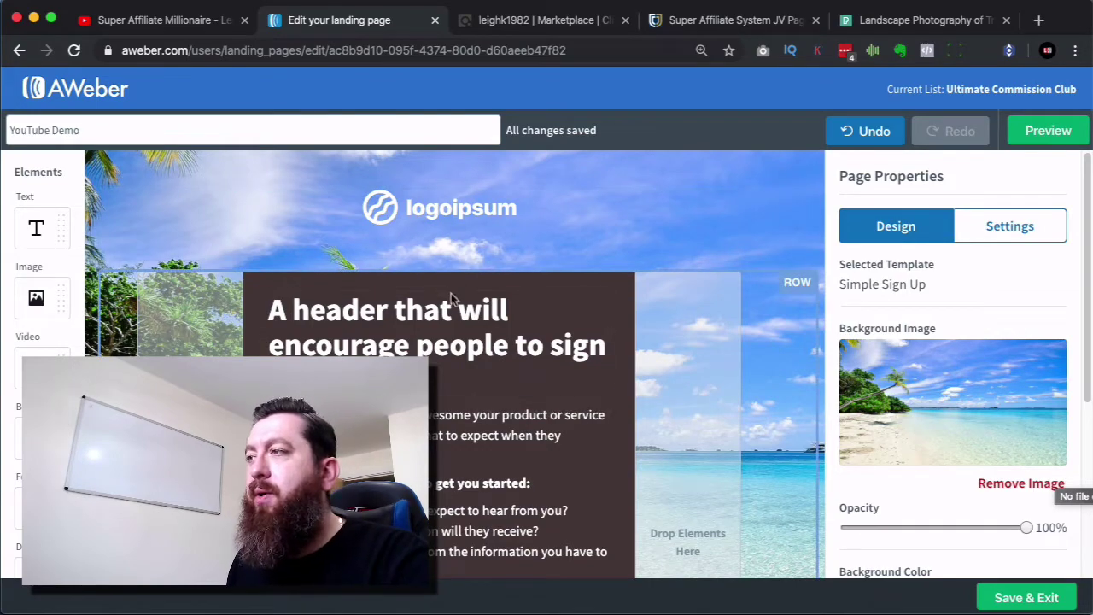
Check the new background on the page and delete the logo placeholder from the top row.
{"action": "scroll", "coordinate": [450, 295], "scroll_direction": "down", "scroll_amount": 4}
{"action": "scroll", "coordinate": [452, 297], "scroll_direction": "up", "scroll_amount": 4}
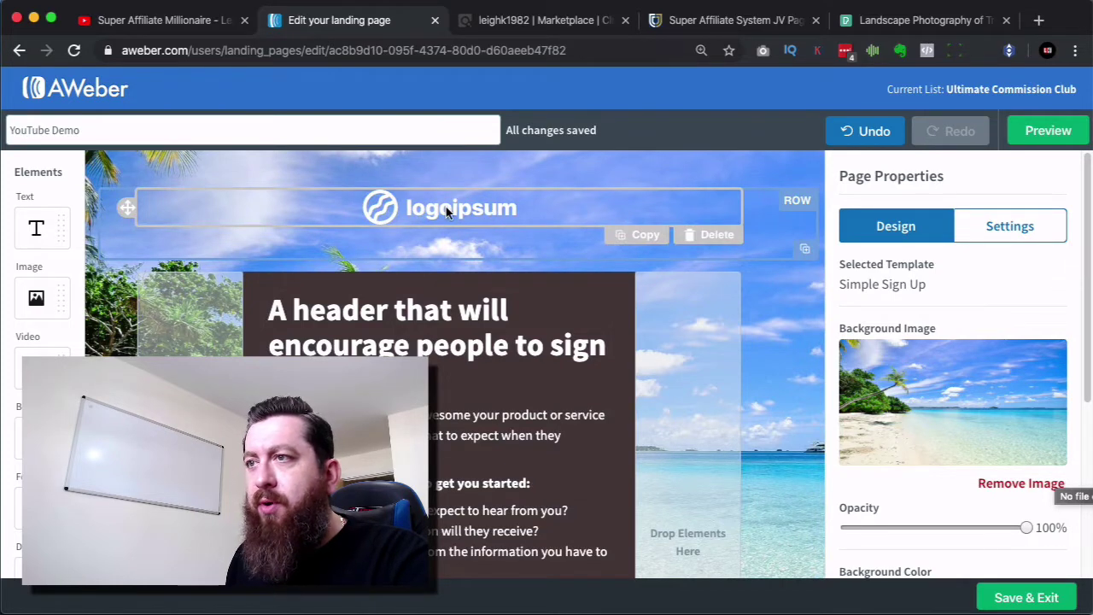
{"action": "left_click", "coordinate": [696, 237]}
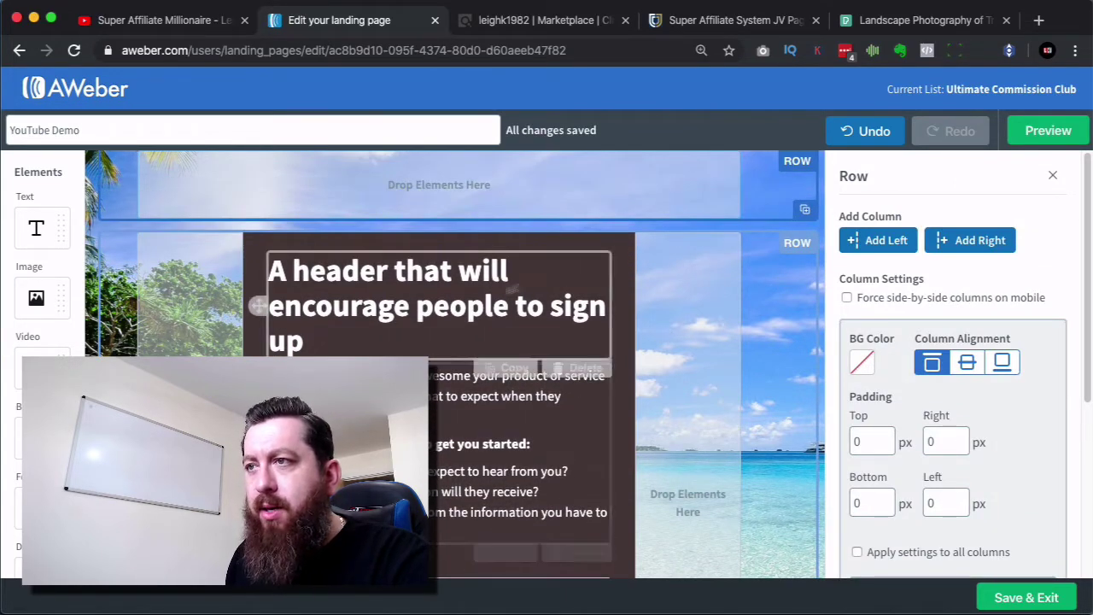
Try black (#000000) as the background color of the middle column that holds the sign-up content.
{"action": "left_click", "coordinate": [620, 251]}
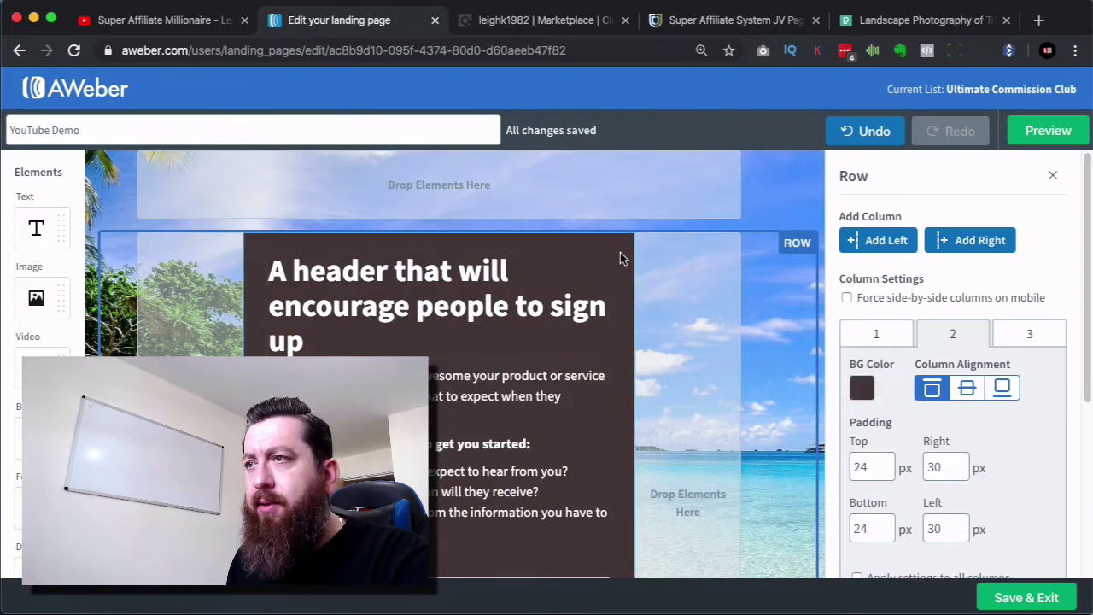
{"action": "left_click", "coordinate": [853, 392]}
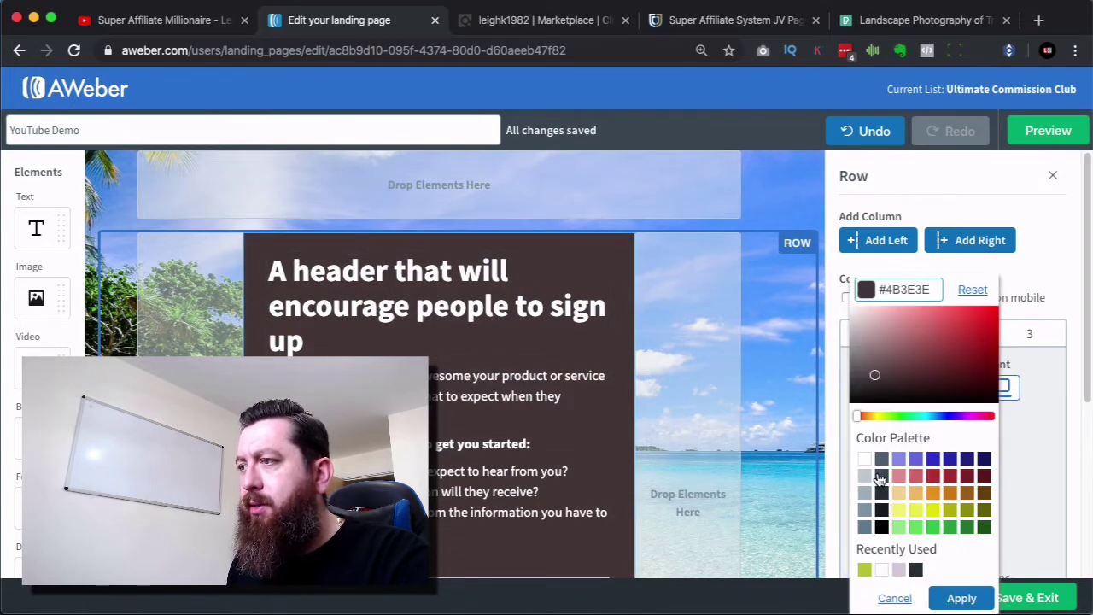
{"action": "left_click", "coordinate": [880, 529]}
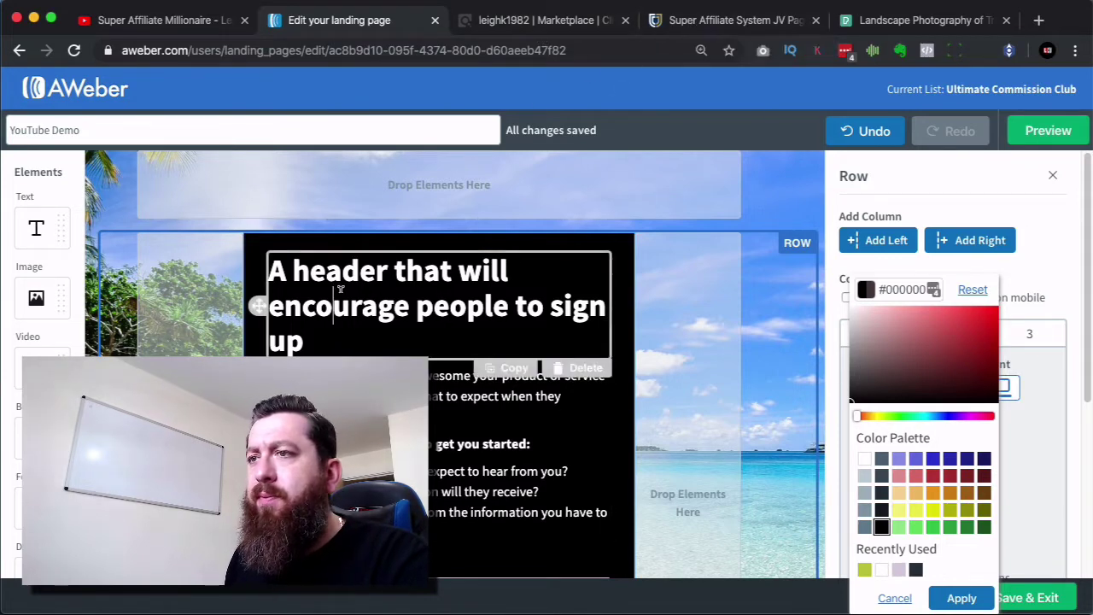
Replace the header text with "Are You The Next Super Affiliate?" and center it.
{"action": "left_click", "coordinate": [265, 275]}
{"action": "triple_click", "coordinate": [263, 274]}
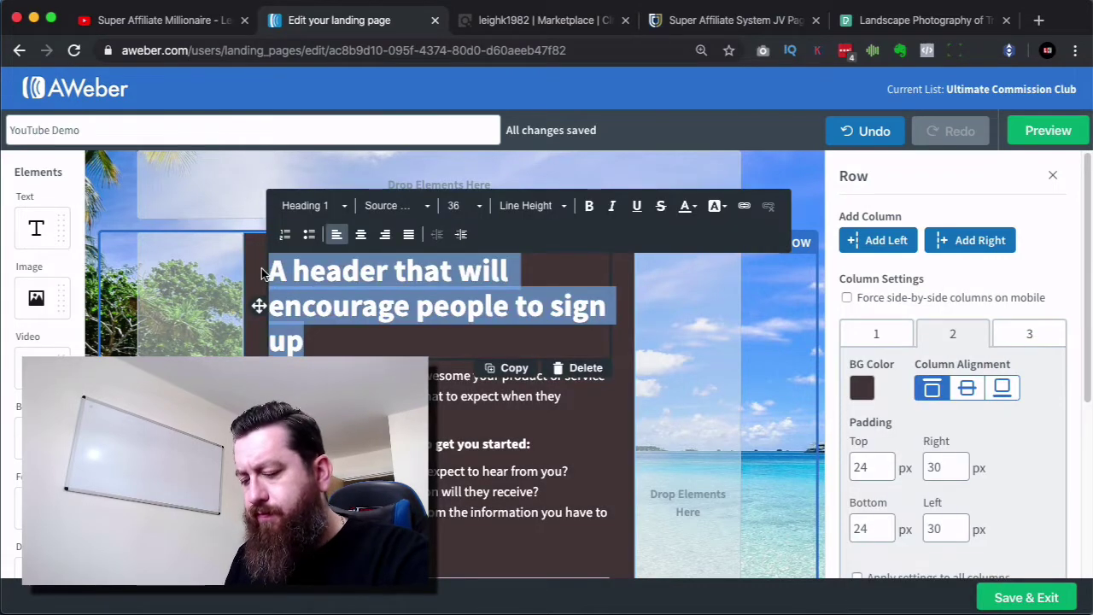
{"action": "type", "text": "Are YU"}
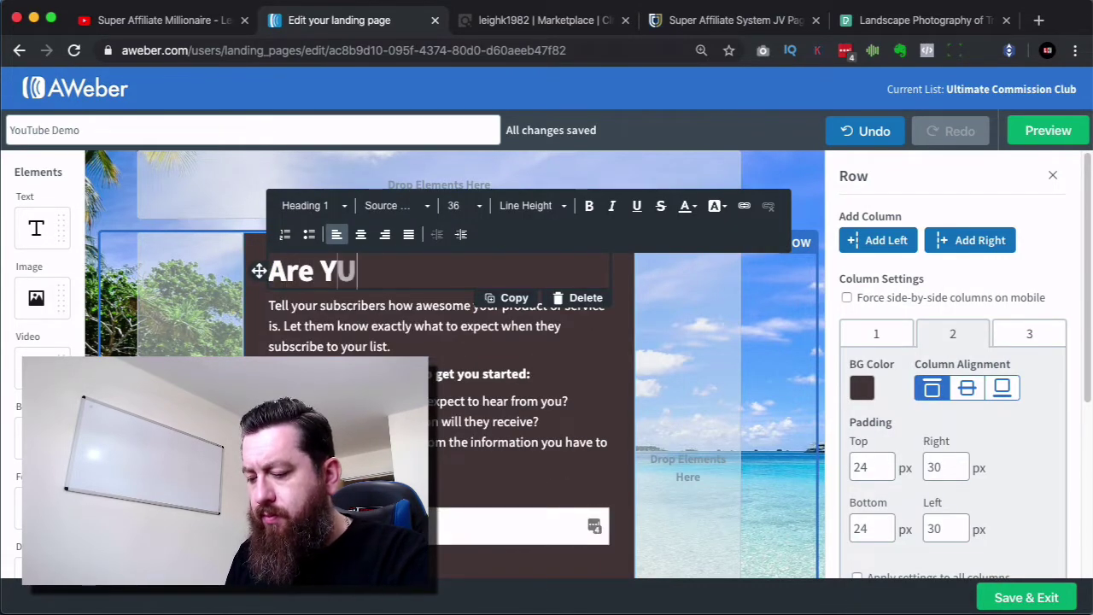
{"action": "type", "text": "ou"}
{"action": "key", "text": "BackSpace"}
{"action": "key", "text": "BackSpace"}
{"action": "key", "text": "BackSpace"}
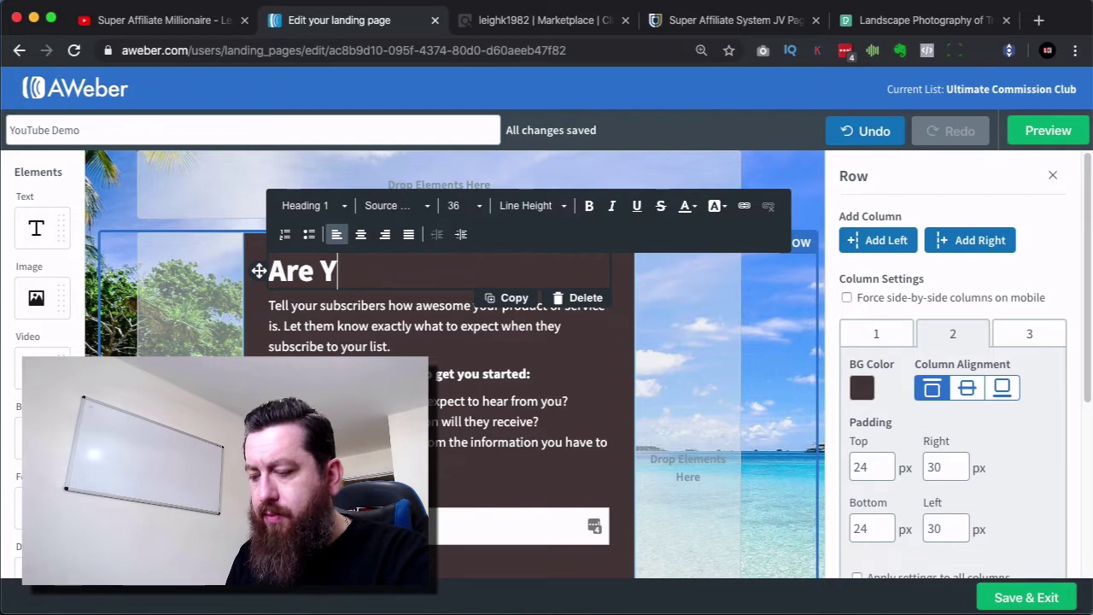
{"action": "type", "text": "ou The N"}
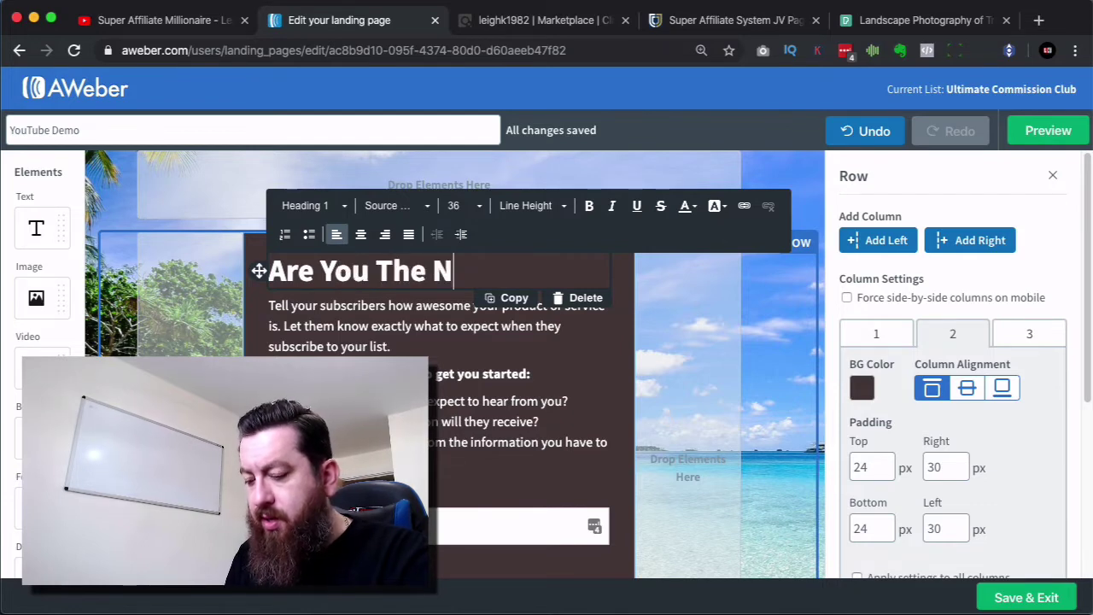
{"action": "type", "text": "ext Super Af"}
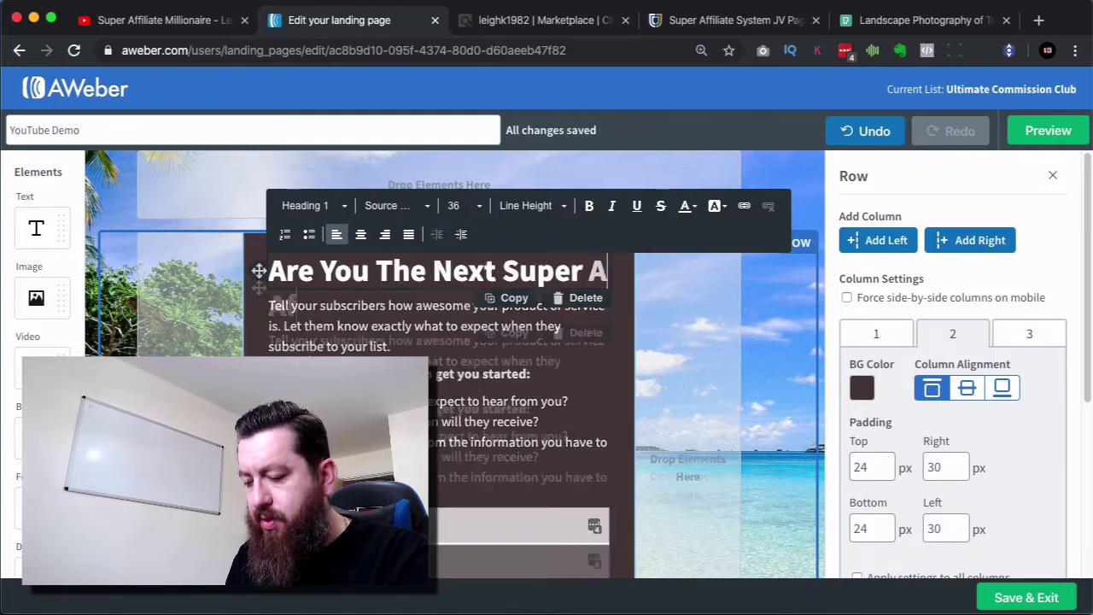
{"action": "type", "text": "filiate?"}
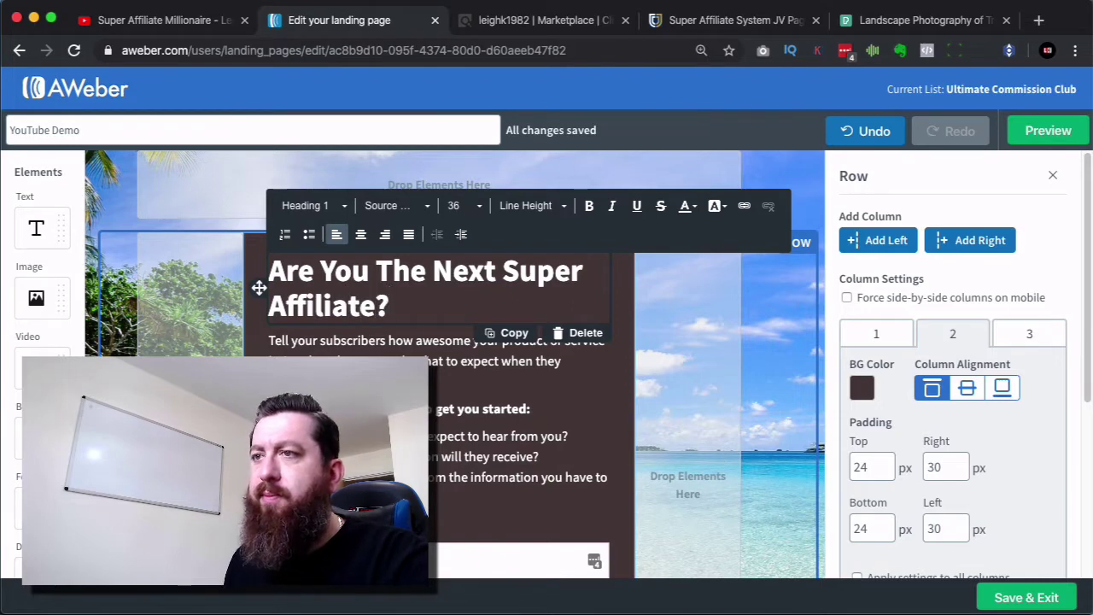
{"action": "left_click_drag", "start_coordinate": [425, 310], "coordinate": [256, 283]}
{"action": "left_click", "coordinate": [360, 234]}
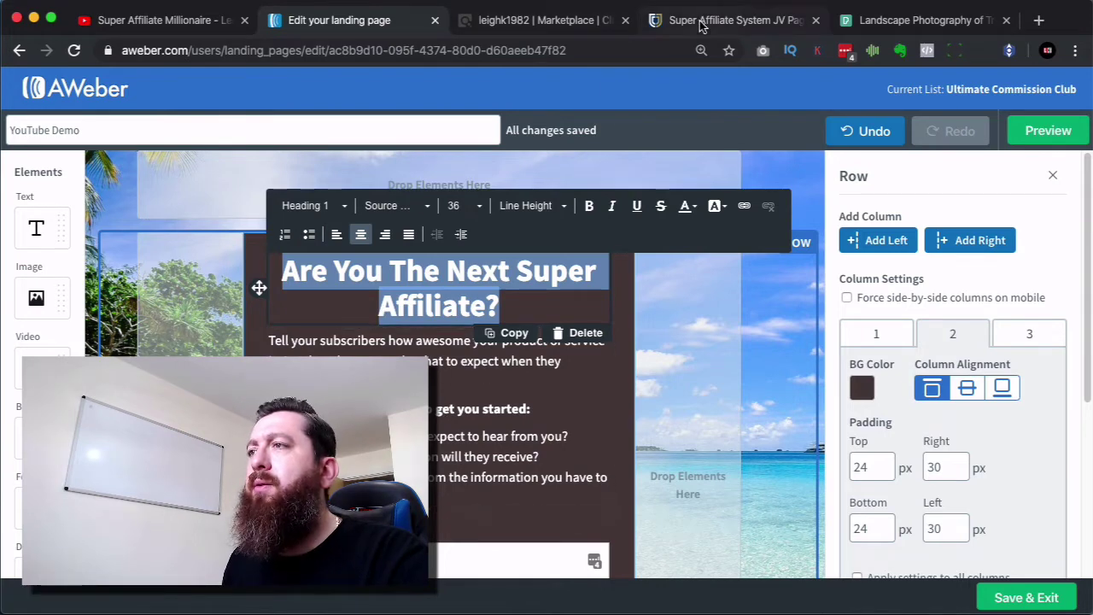
Replace the text below the header with the Super Affiliate System description copied from The Product section of the JV page.
{"action": "left_click", "coordinate": [726, 20]}
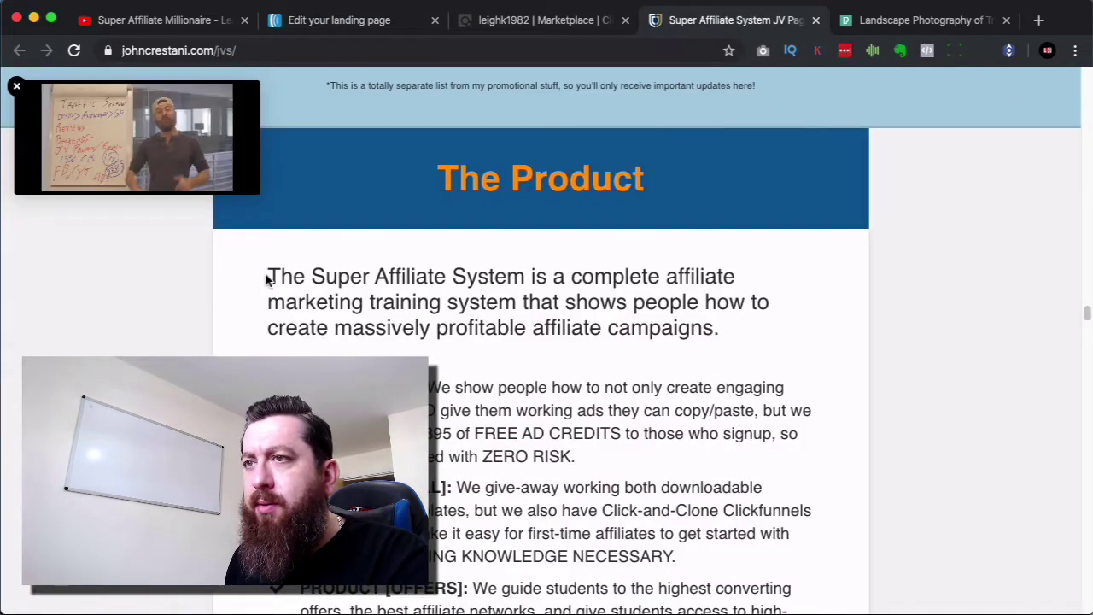
{"action": "left_click_drag", "start_coordinate": [268, 276], "coordinate": [722, 346]}
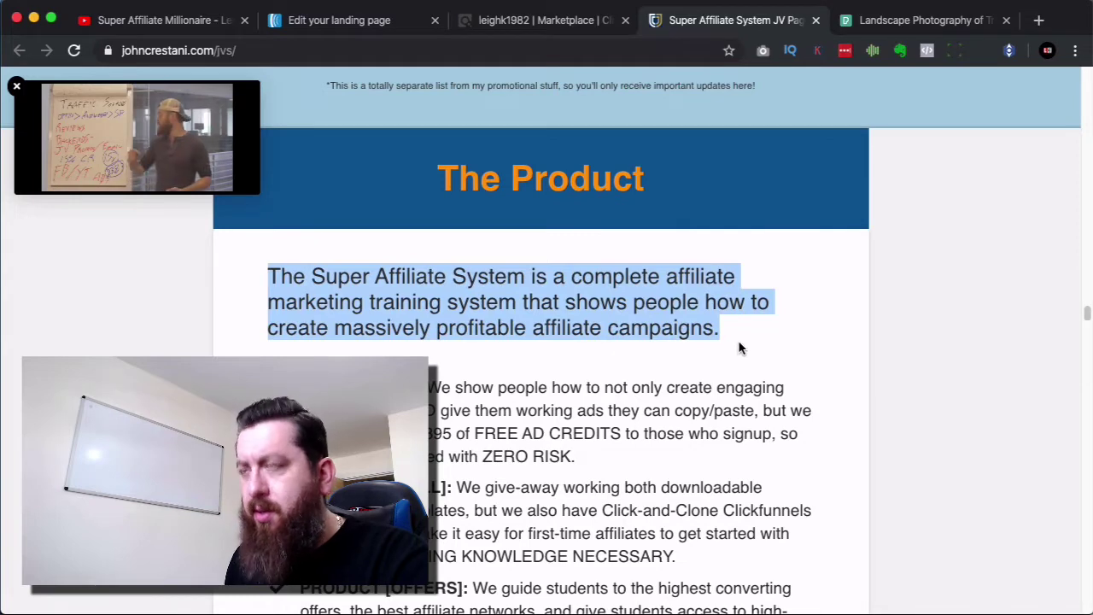
{"action": "left_click", "coordinate": [389, 23]}
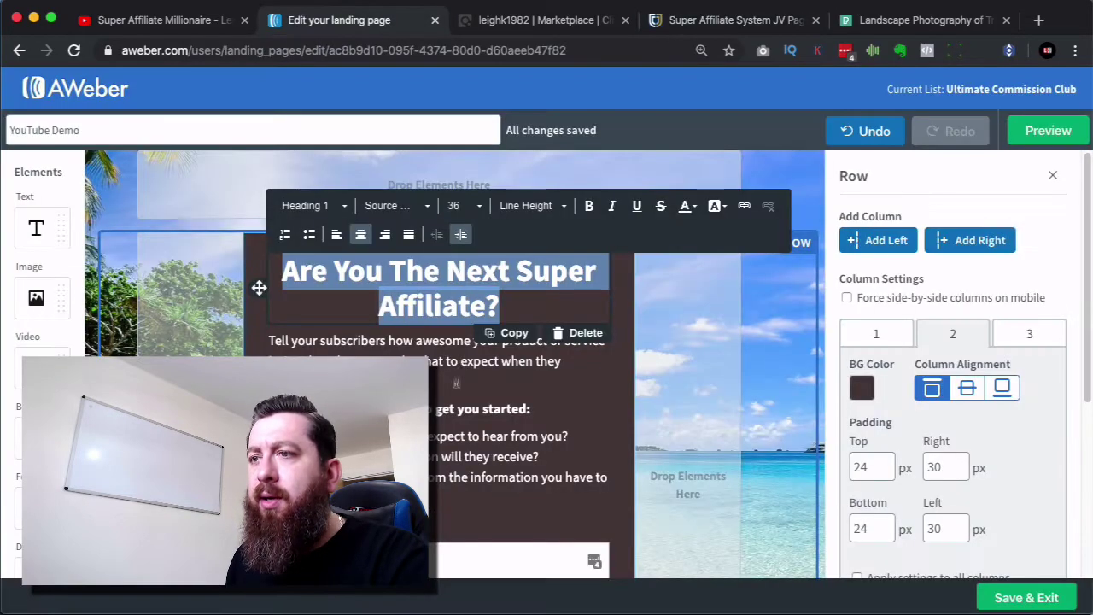
{"action": "left_click", "coordinate": [384, 346]}
{"action": "left_click_drag", "start_coordinate": [401, 512], "coordinate": [262, 344]}
{"action": "key", "text": "ctrl+v"}
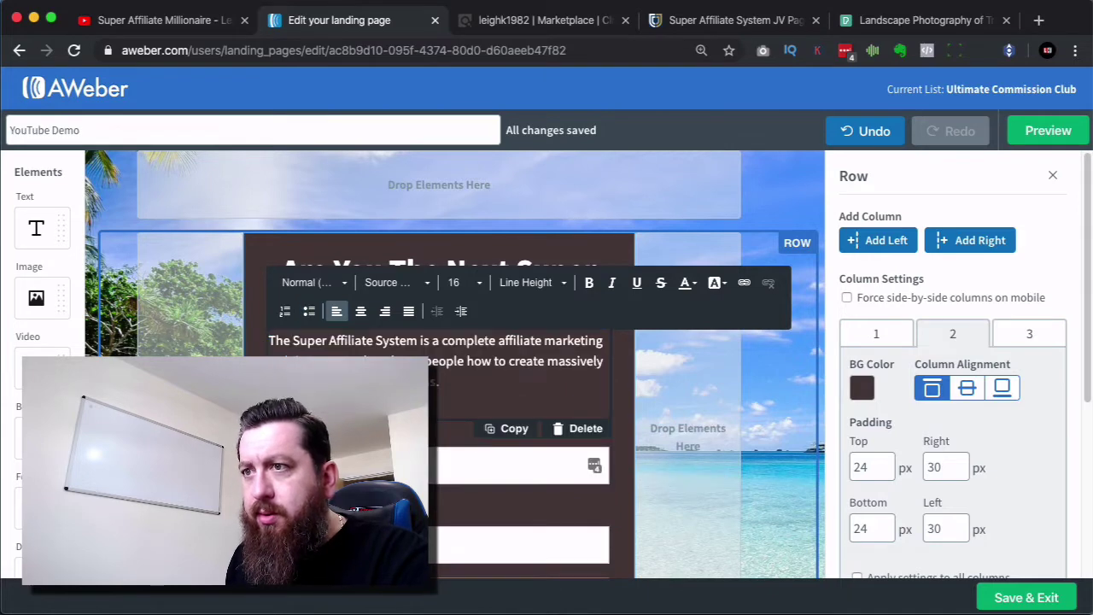
Center the pasted description paragraph below the header.
{"action": "left_click_drag", "start_coordinate": [465, 391], "coordinate": [273, 329]}
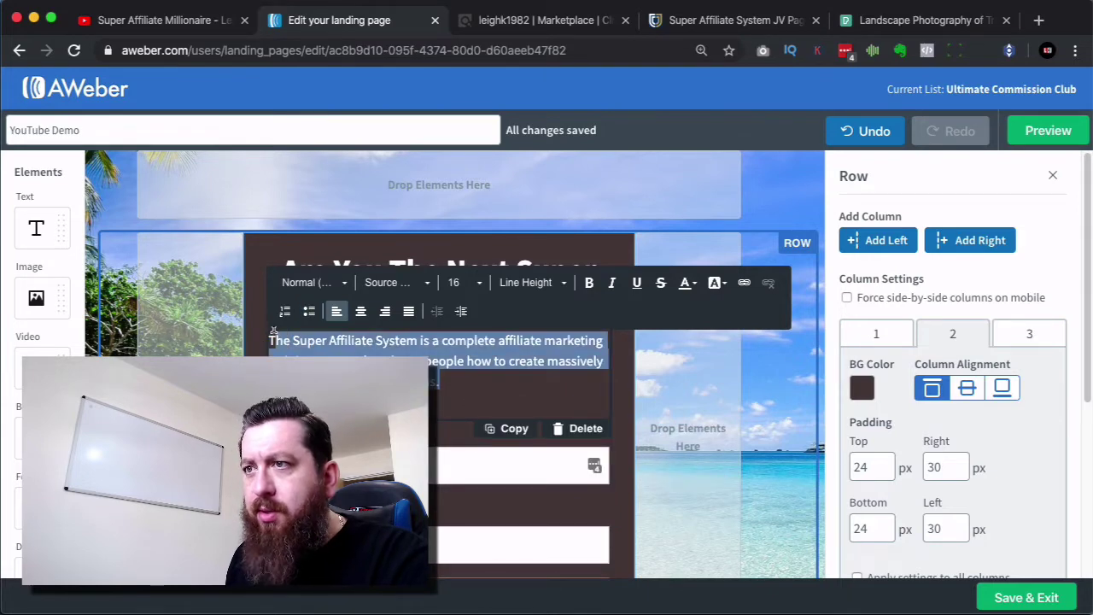
{"action": "left_click", "coordinate": [361, 312]}
{"action": "left_click", "coordinate": [512, 380]}
{"action": "left_click_drag", "start_coordinate": [510, 381], "coordinate": [266, 340]}
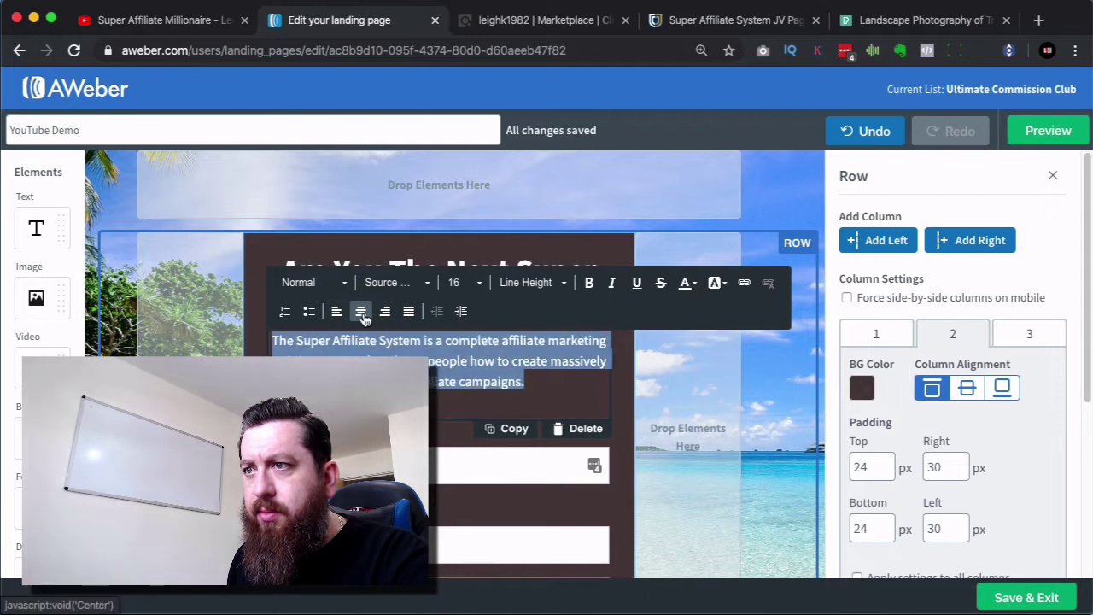
Replace the word "people" with "you" in the description paragraph below the header.
{"action": "left_click", "coordinate": [325, 343]}
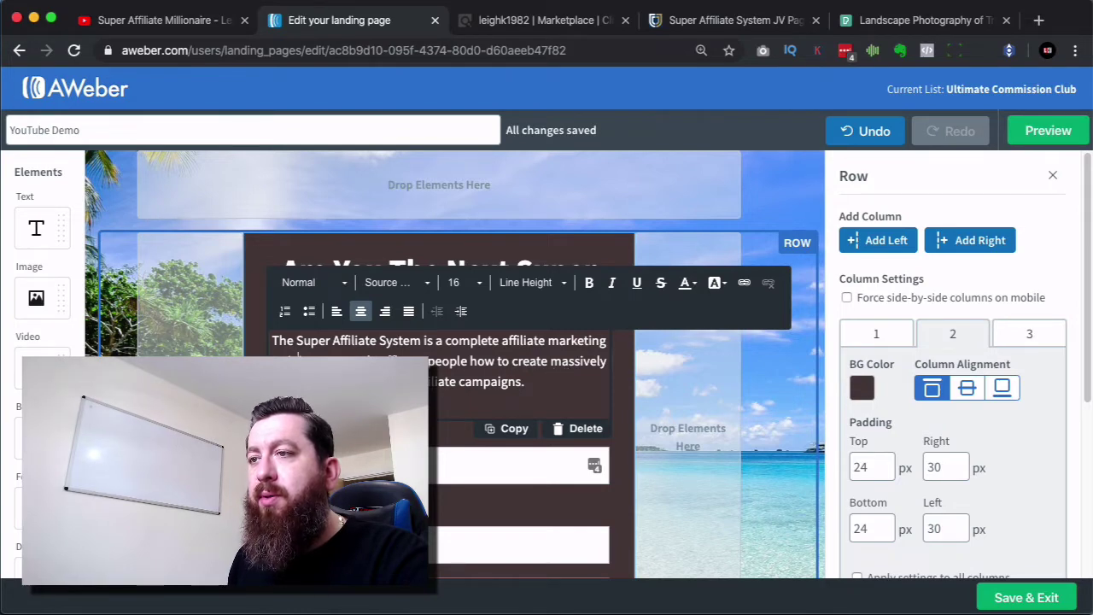
{"action": "double_click", "coordinate": [448, 360]}
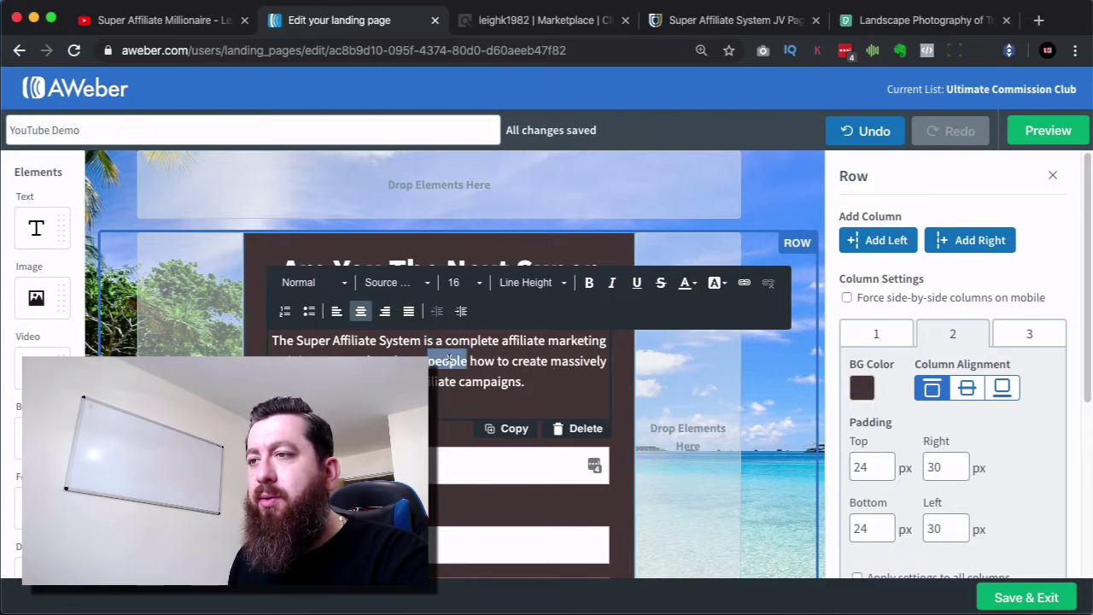
{"action": "type", "text": "you"}
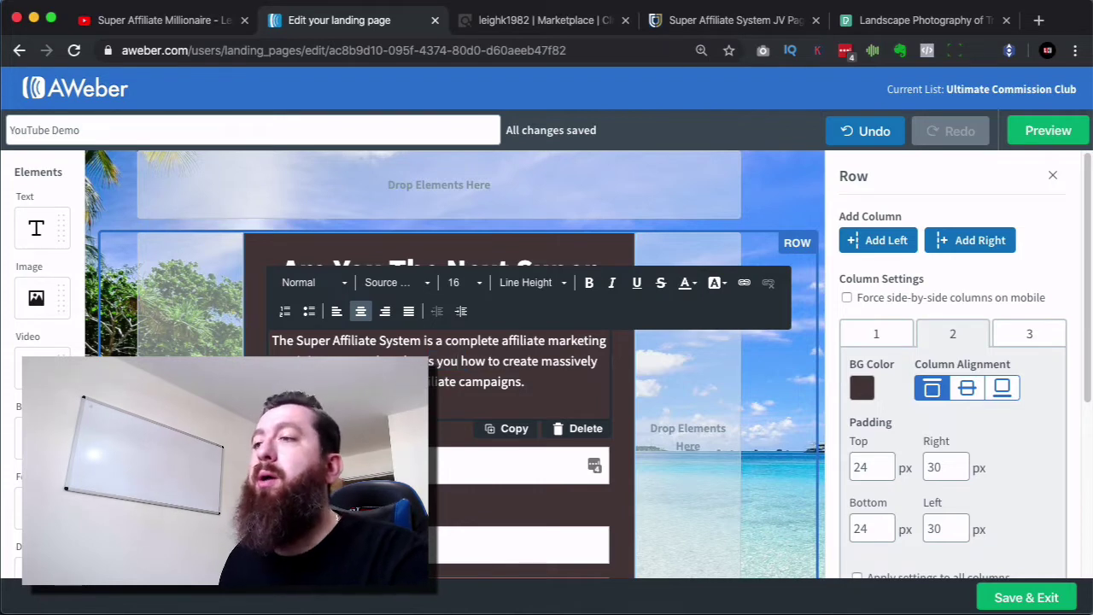
{"action": "left_click", "coordinate": [619, 365]}
{"action": "scroll", "coordinate": [555, 312], "scroll_direction": "down", "scroll_amount": 2}
{"action": "scroll", "coordinate": [555, 313], "scroll_direction": "up", "scroll_amount": 2}
{"action": "left_click", "coordinate": [712, 261]}
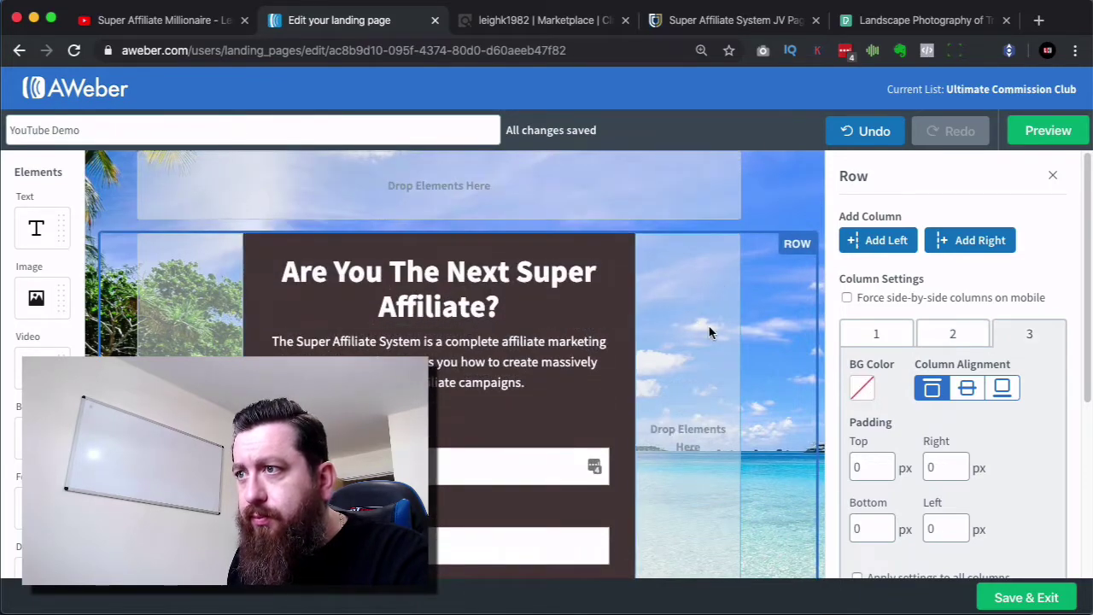
Check the link settings of the Facebook icon in the social row below the sign-up form.
{"action": "scroll", "coordinate": [434, 361], "scroll_direction": "down", "scroll_amount": 3}
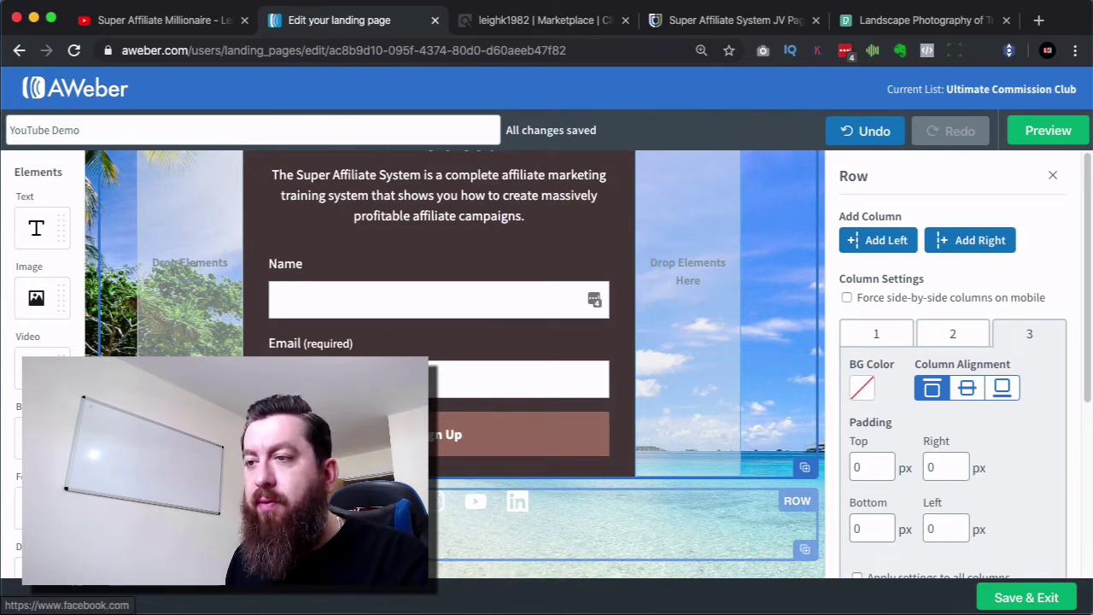
{"action": "left_click", "coordinate": [394, 501]}
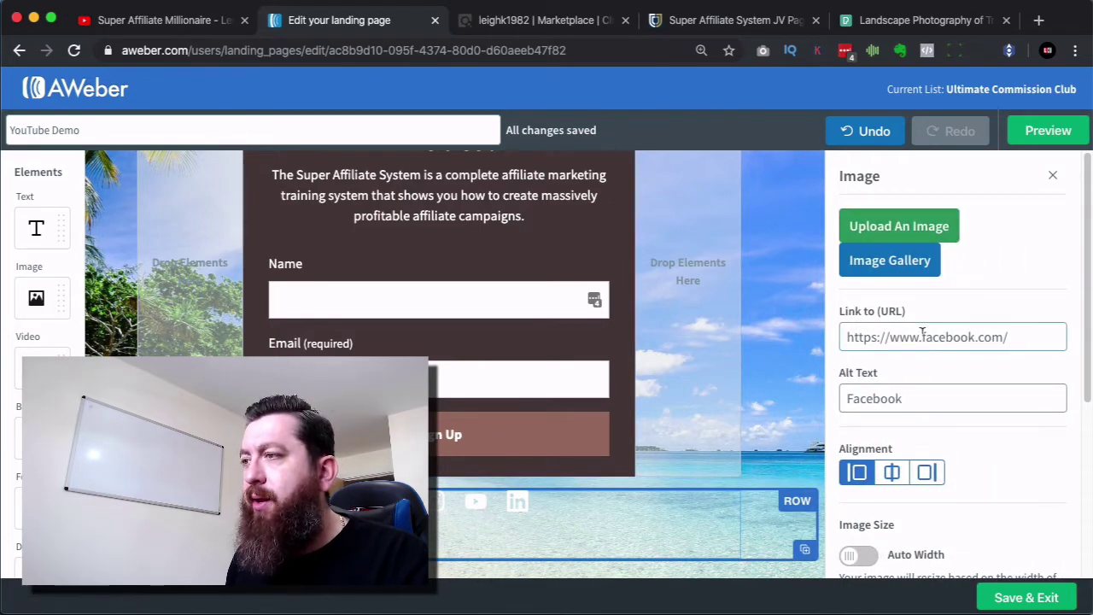
{"action": "left_click", "coordinate": [787, 460]}
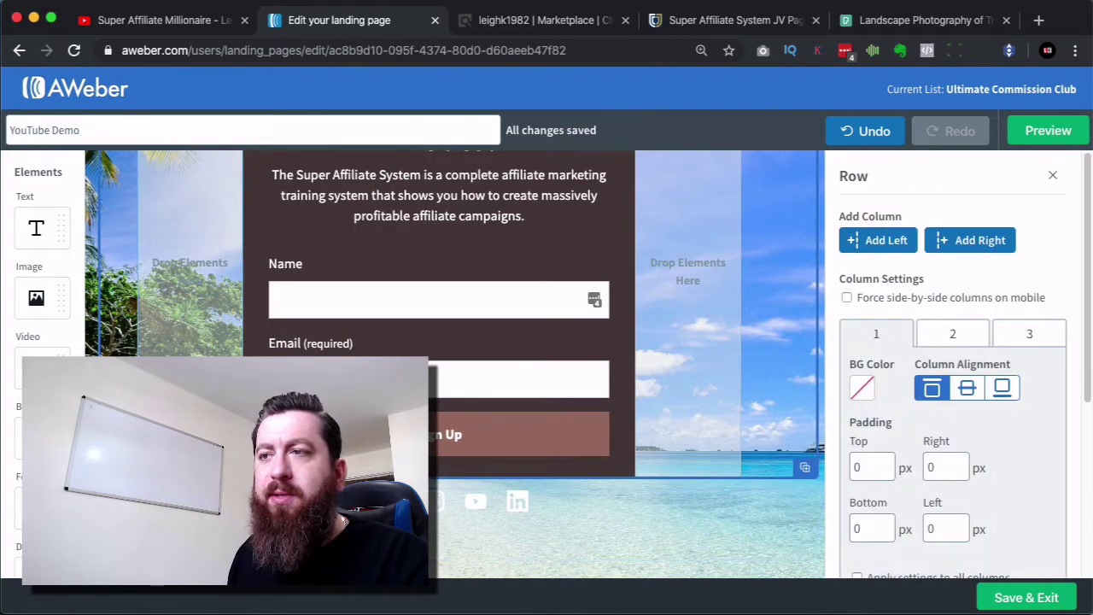
{"action": "scroll", "coordinate": [619, 381], "scroll_direction": "up", "scroll_amount": 3}
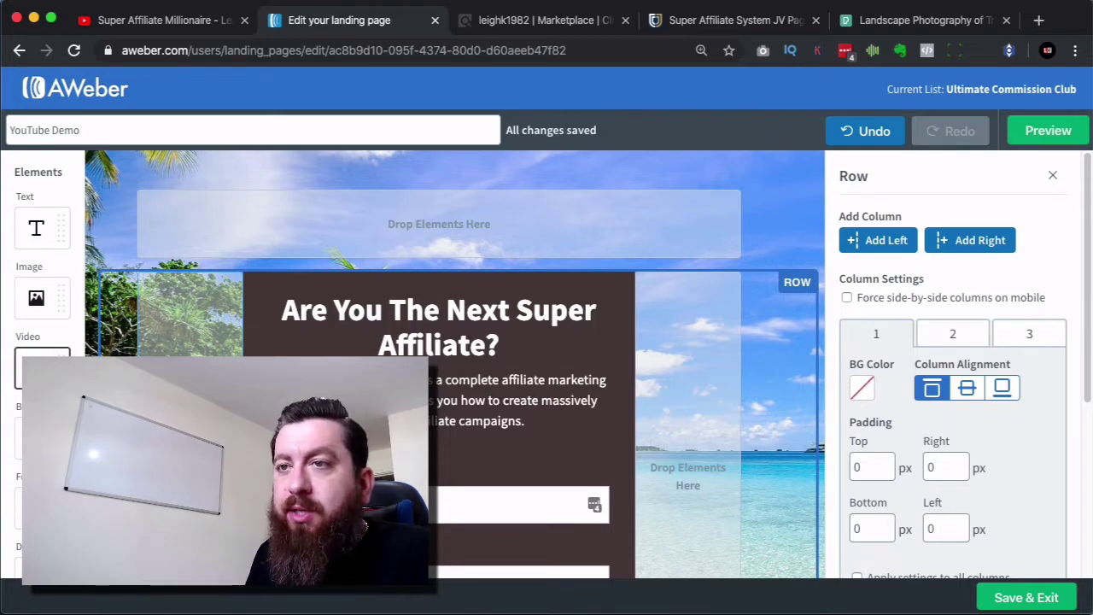
{"action": "scroll", "coordinate": [42, 341], "scroll_direction": "down", "scroll_amount": 2}
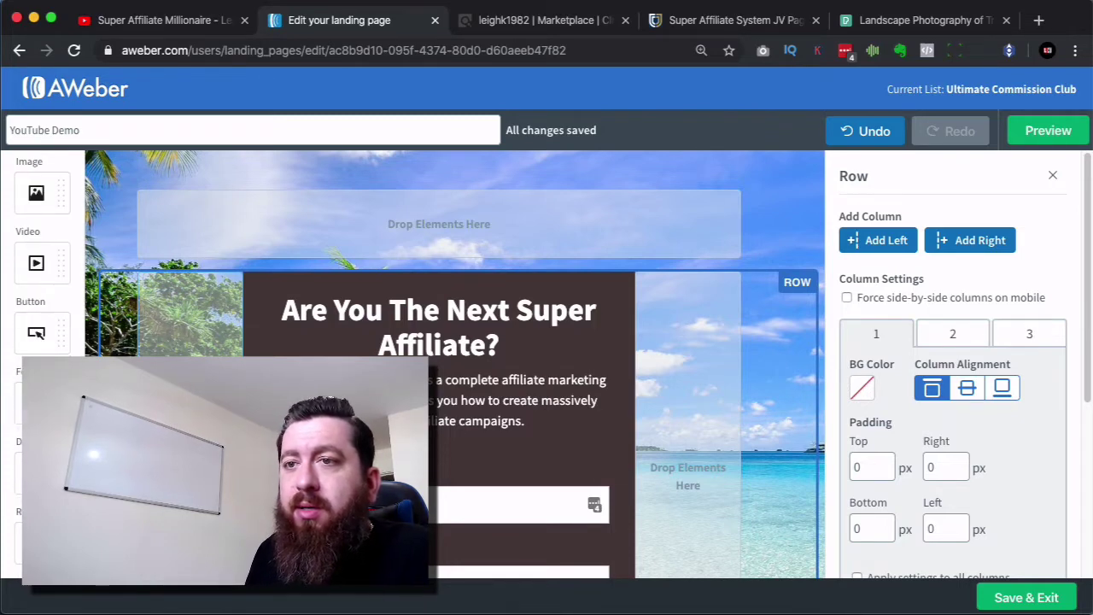
{"action": "scroll", "coordinate": [42, 342], "scroll_direction": "up", "scroll_amount": 2}
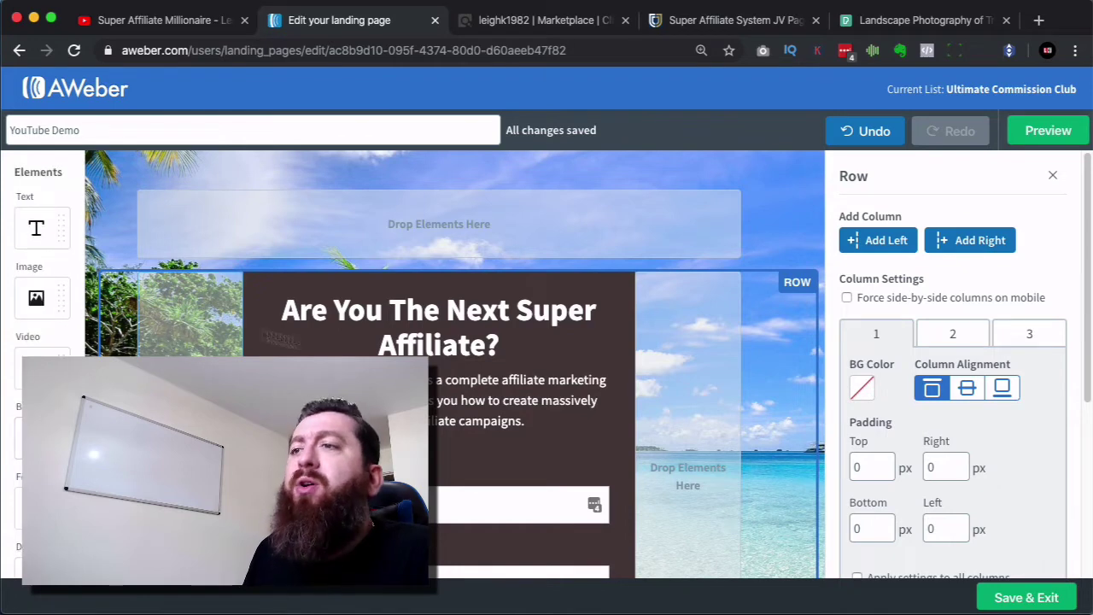
{"action": "scroll", "coordinate": [393, 352], "scroll_direction": "down", "scroll_amount": 2}
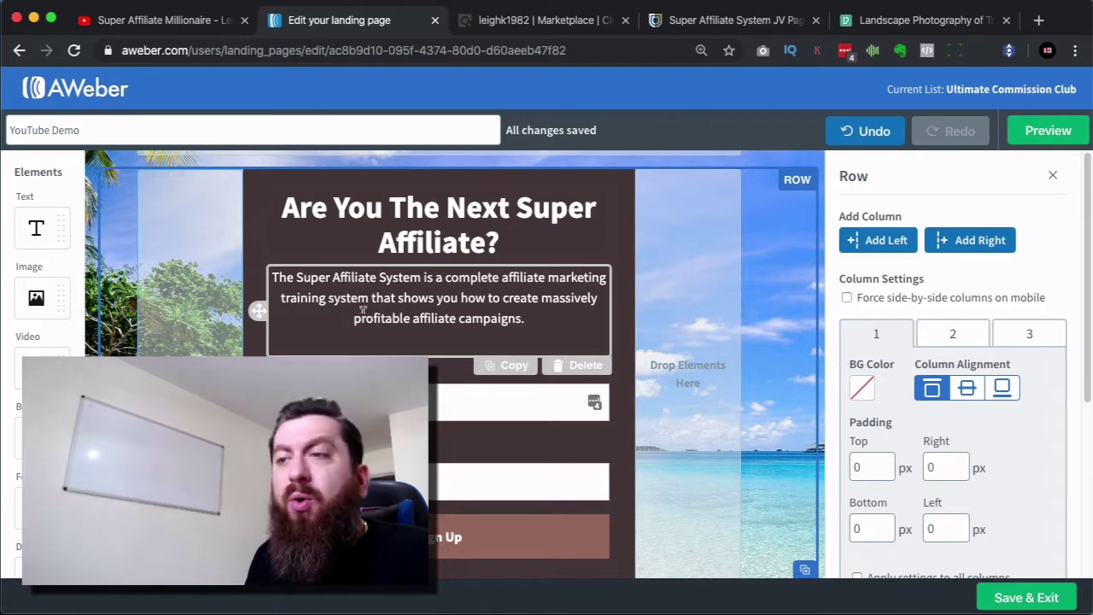
Check the background color and padding settings of the middle column that holds the sign-up content.
{"action": "left_click", "coordinate": [623, 176]}
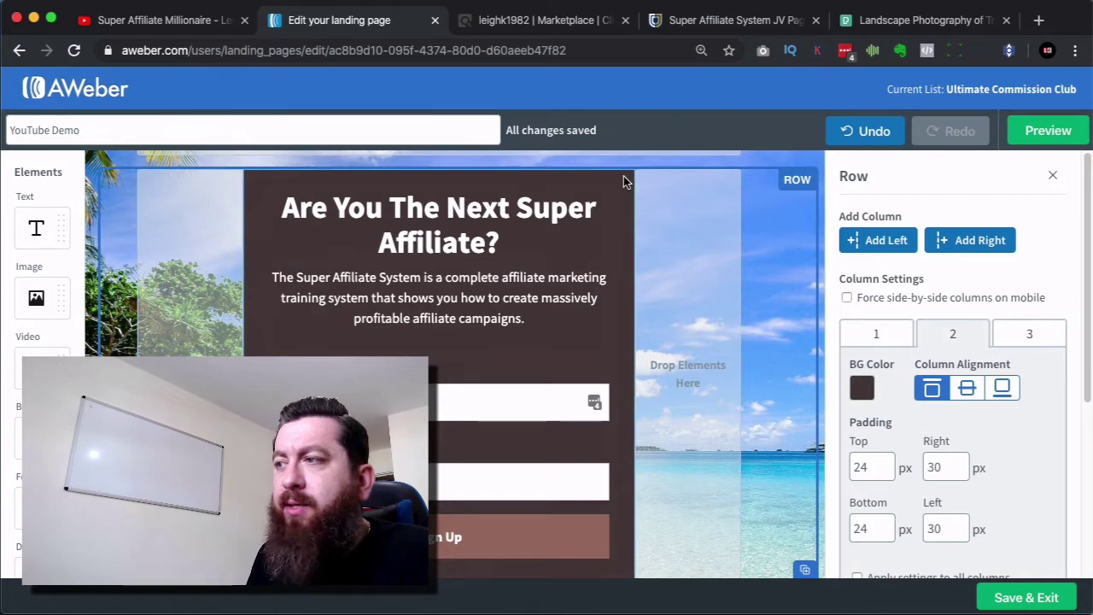
{"action": "left_click", "coordinate": [862, 388]}
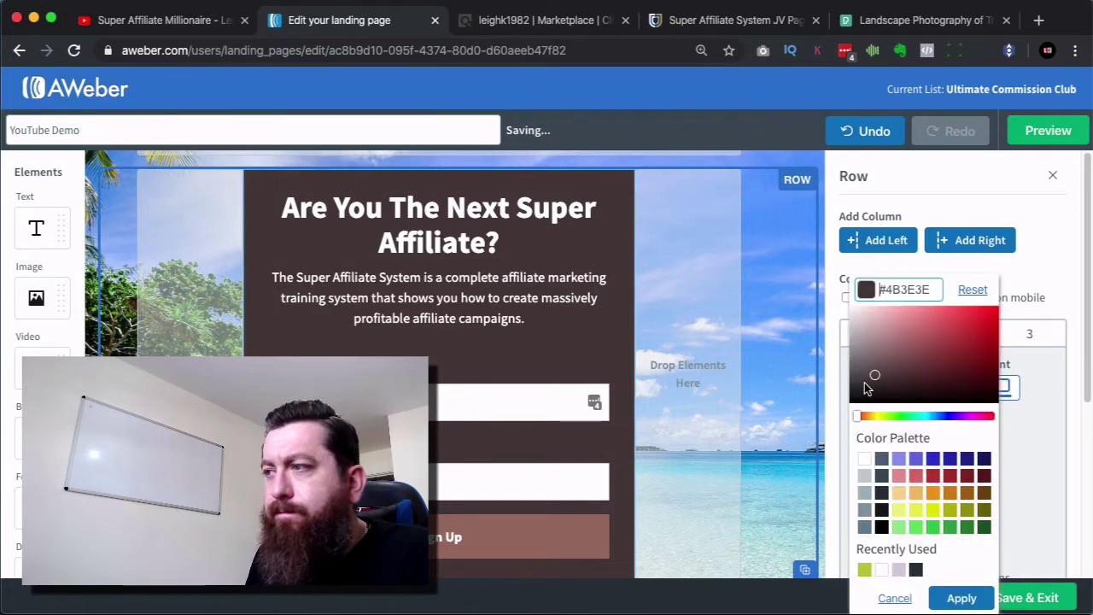
{"action": "left_click", "coordinate": [1062, 443]}
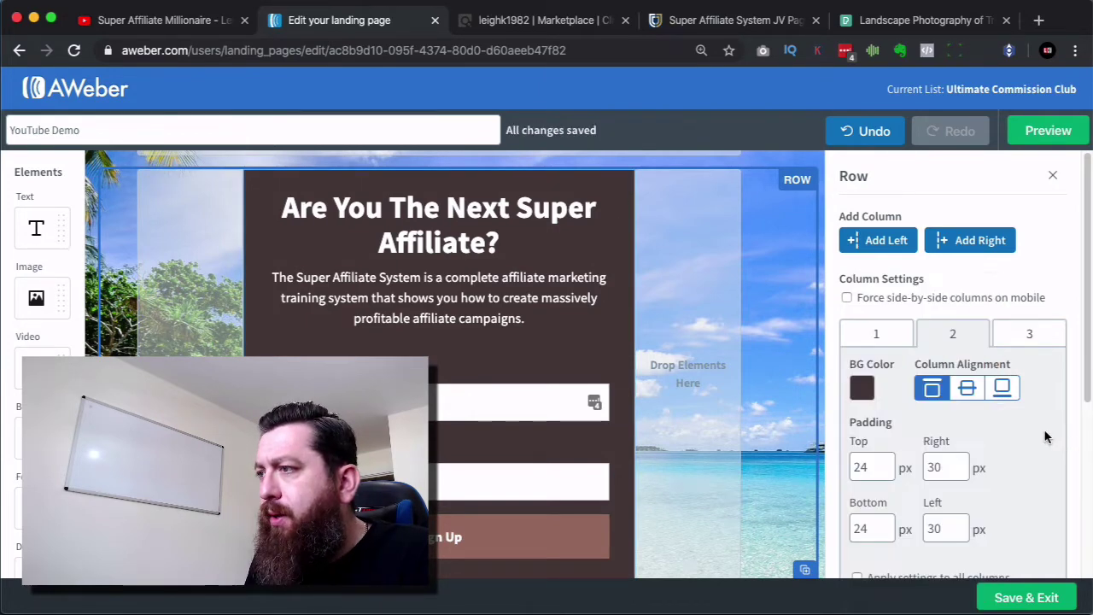
{"action": "scroll", "coordinate": [1044, 439], "scroll_direction": "down", "scroll_amount": 3}
{"action": "scroll", "coordinate": [1044, 437], "scroll_direction": "up", "scroll_amount": 2}
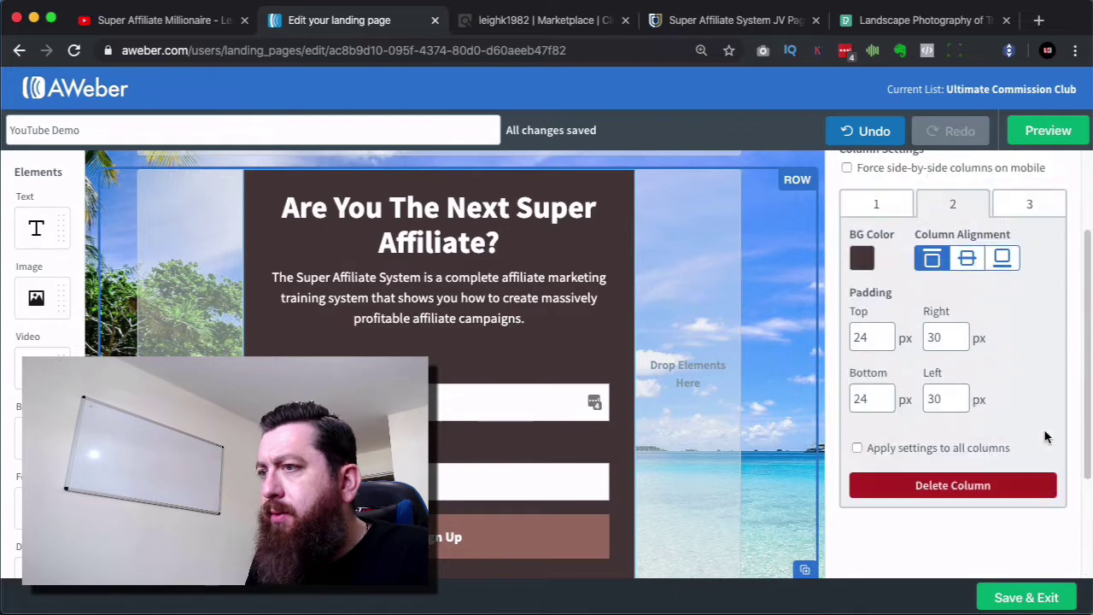
Try orange (#EA9D1C) as the button color of the sign-up form.
{"action": "left_click", "coordinate": [539, 531]}
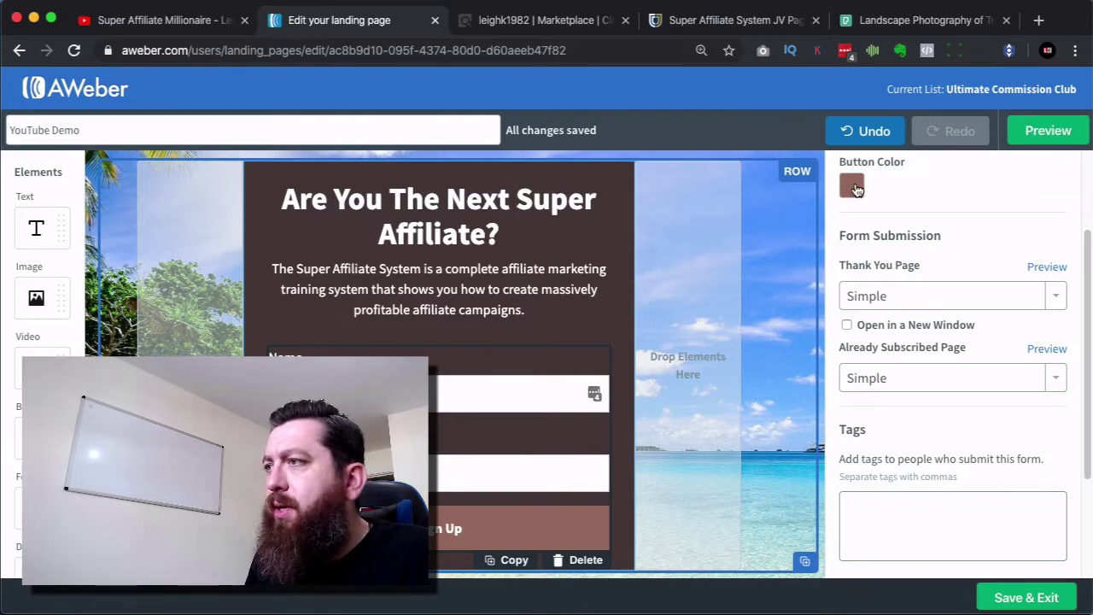
{"action": "left_click", "coordinate": [853, 187]}
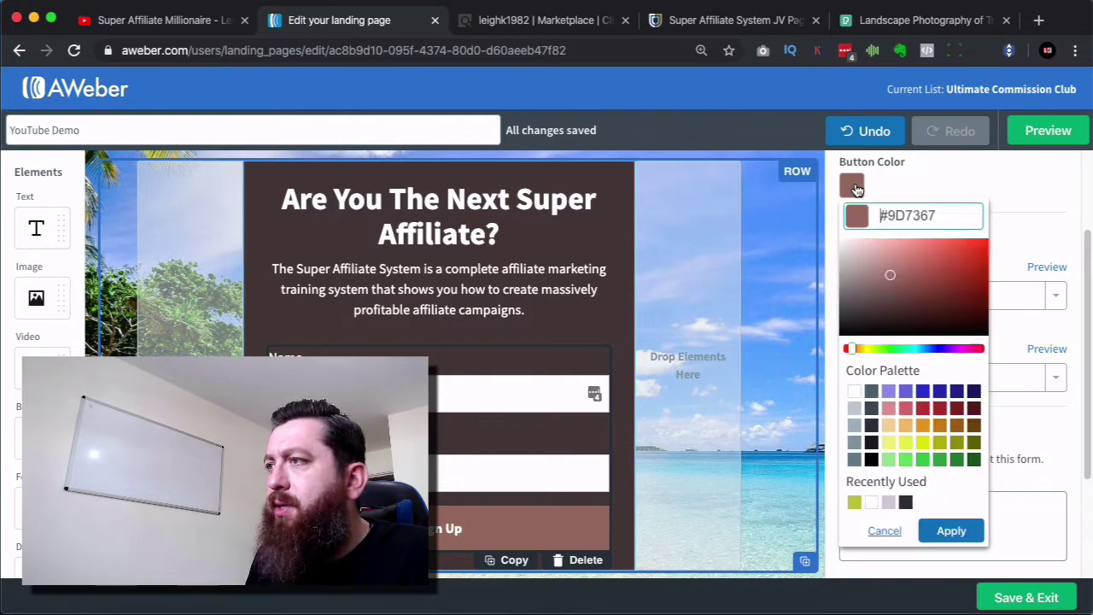
{"action": "left_click", "coordinate": [921, 427]}
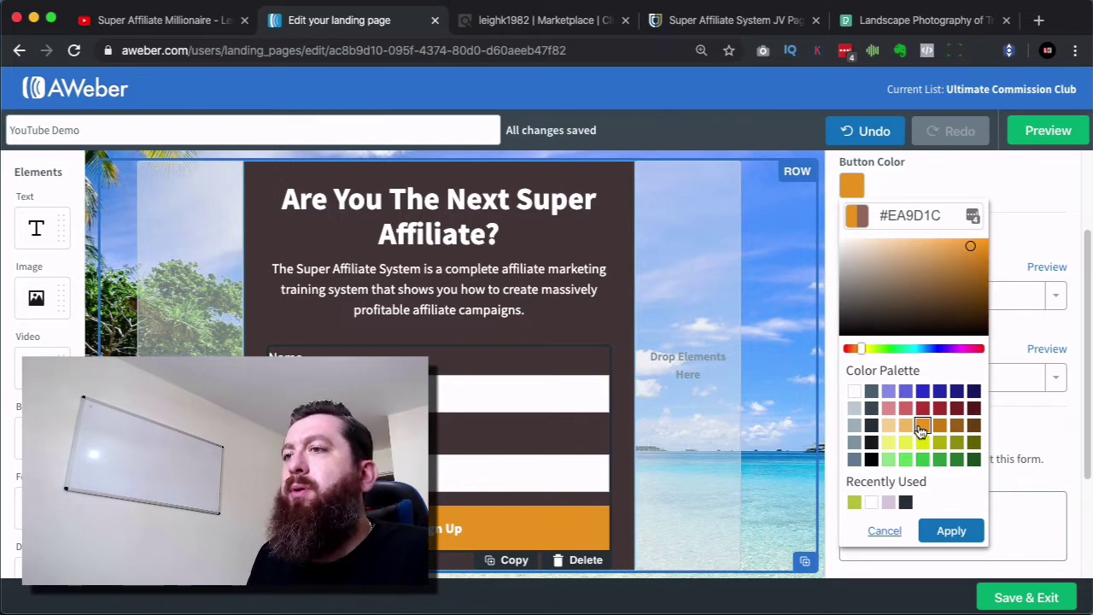
{"action": "left_click", "coordinate": [1024, 203]}
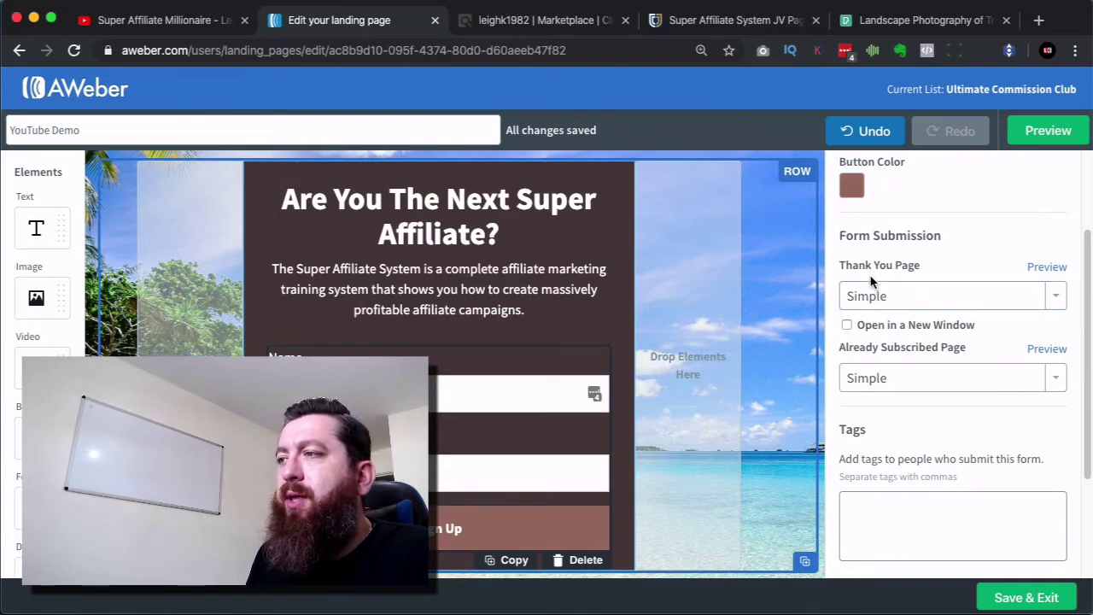
Set the form's Thank You Page to Custom URL and copy the Super Affiliate System HopLink from the ClickBank marketplace.
{"action": "left_click", "coordinate": [927, 302]}
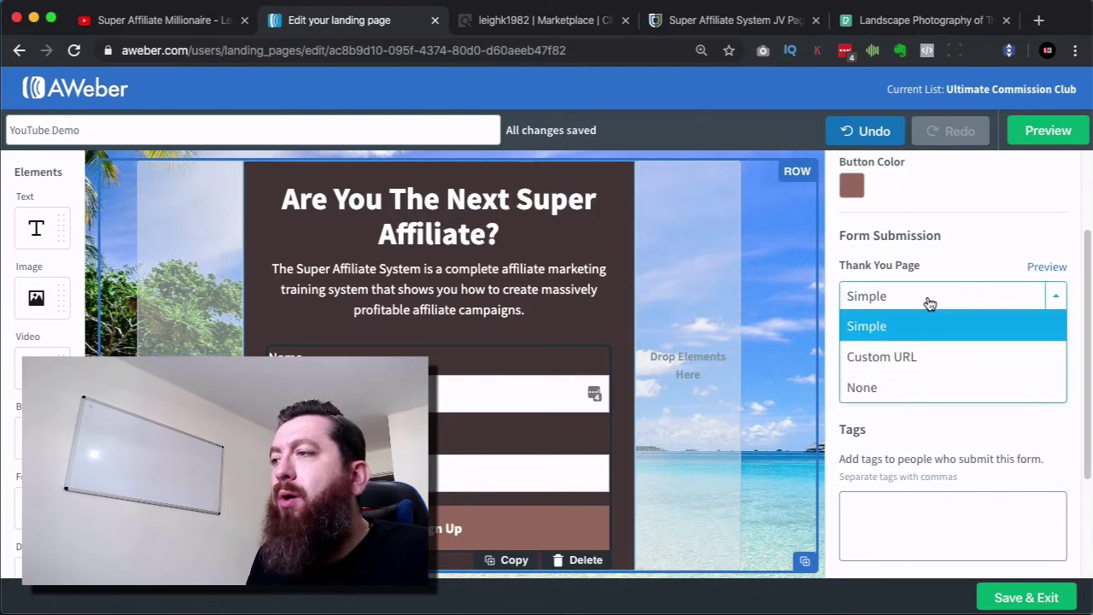
{"action": "left_click", "coordinate": [916, 355]}
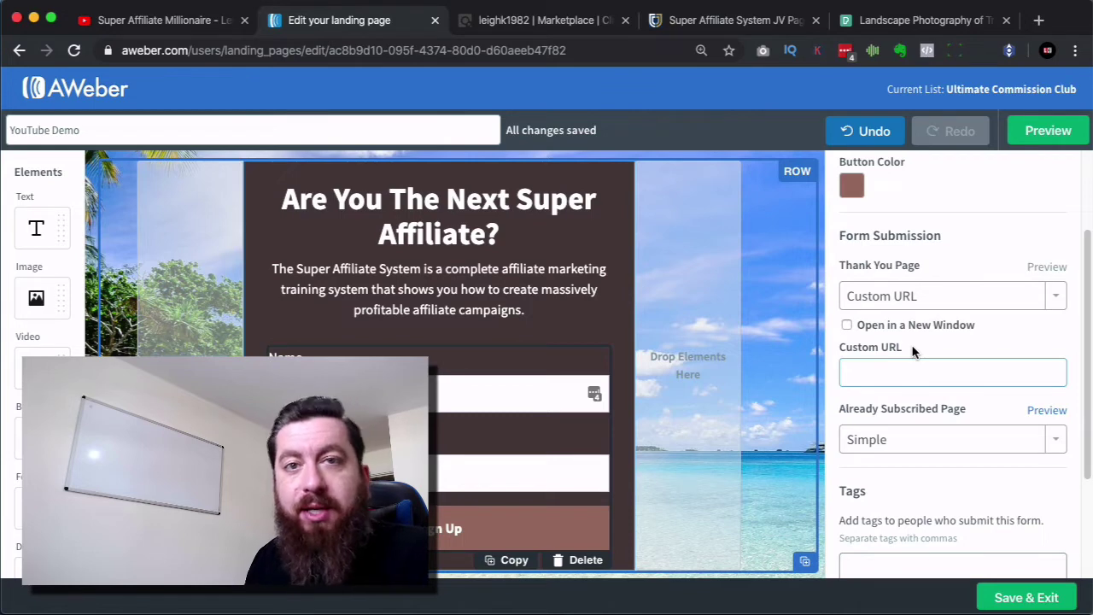
{"action": "left_click", "coordinate": [503, 19]}
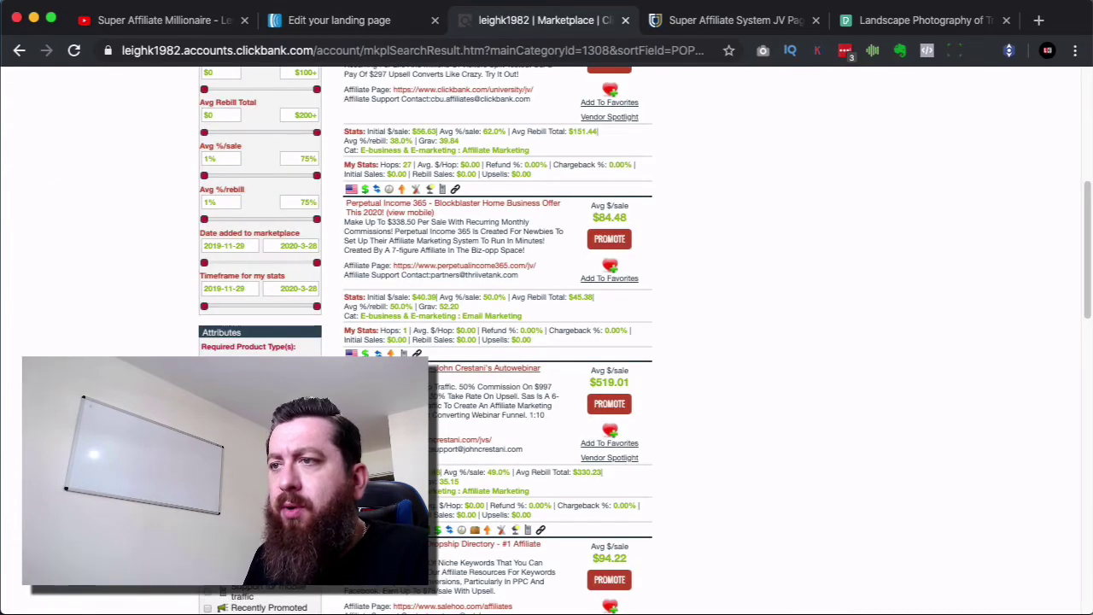
{"action": "left_click", "coordinate": [602, 403]}
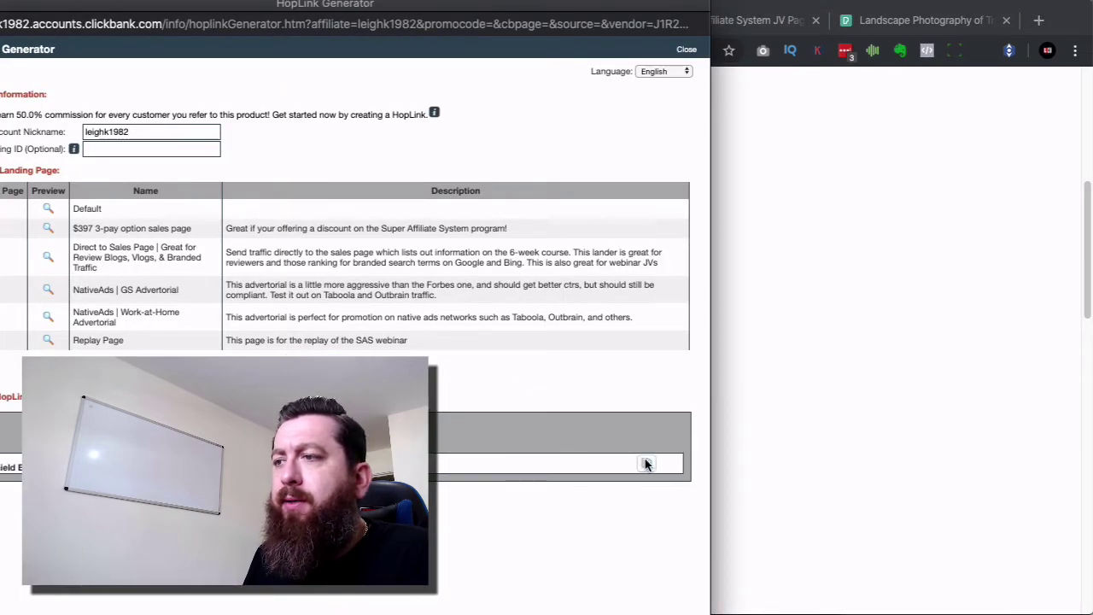
{"action": "left_click", "coordinate": [646, 464]}
{"action": "key", "text": "super+w"}
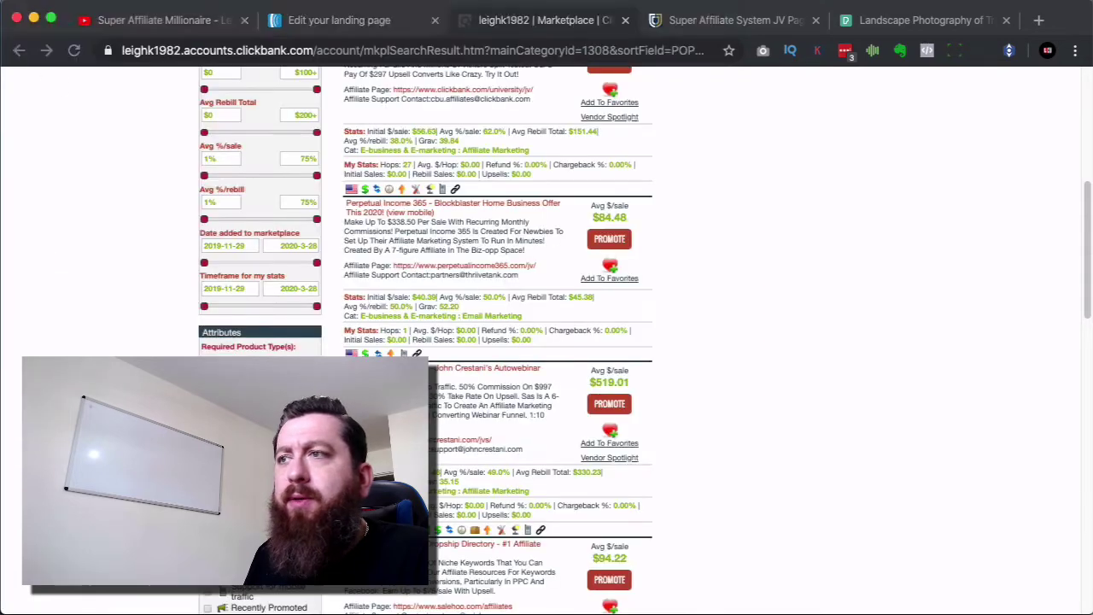
Back in the AWeber landing page editor, paste the copied HopLink as the Thank You Page's custom URL.
{"action": "left_click", "coordinate": [303, 24]}
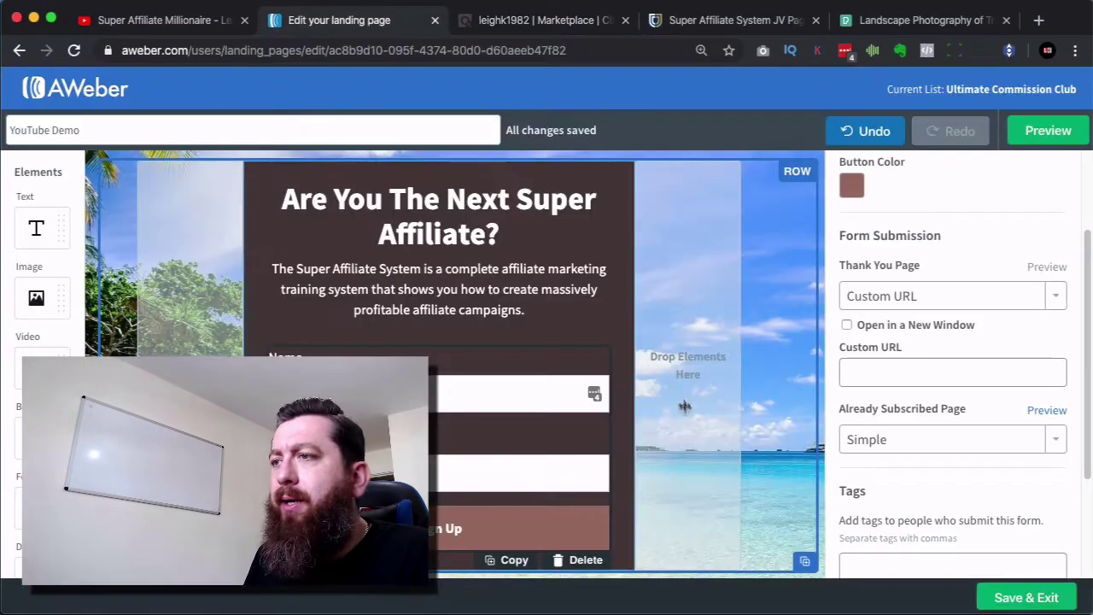
{"action": "right_click", "coordinate": [891, 362]}
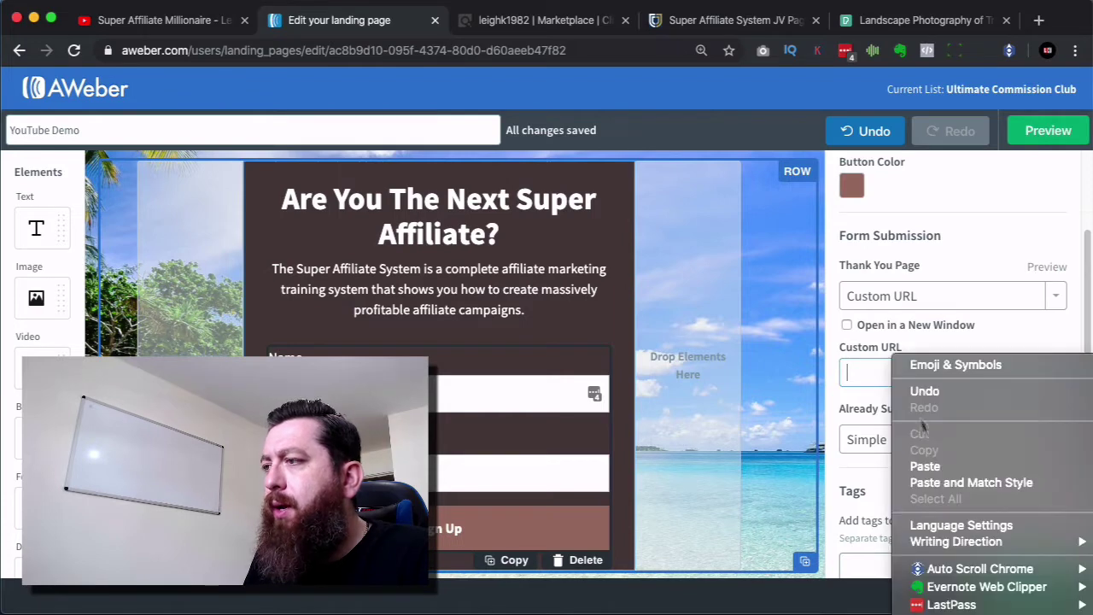
{"action": "left_click", "coordinate": [938, 465]}
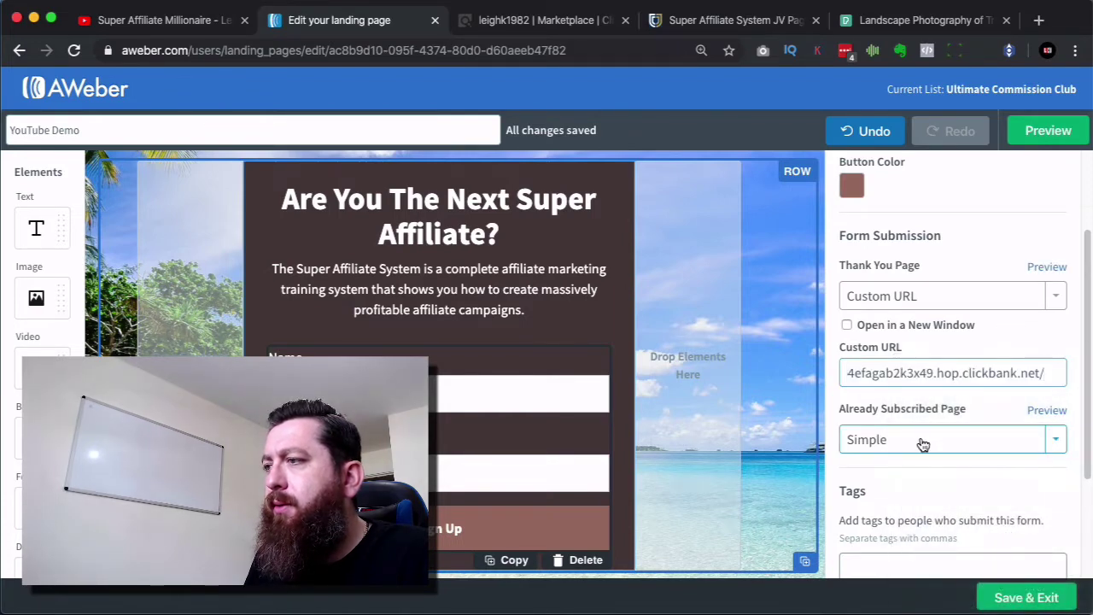
Set the form's Already Subscribed Page to Custom URL and paste the same HopLink as its address.
{"action": "left_click", "coordinate": [922, 443]}
{"action": "left_click", "coordinate": [883, 499]}
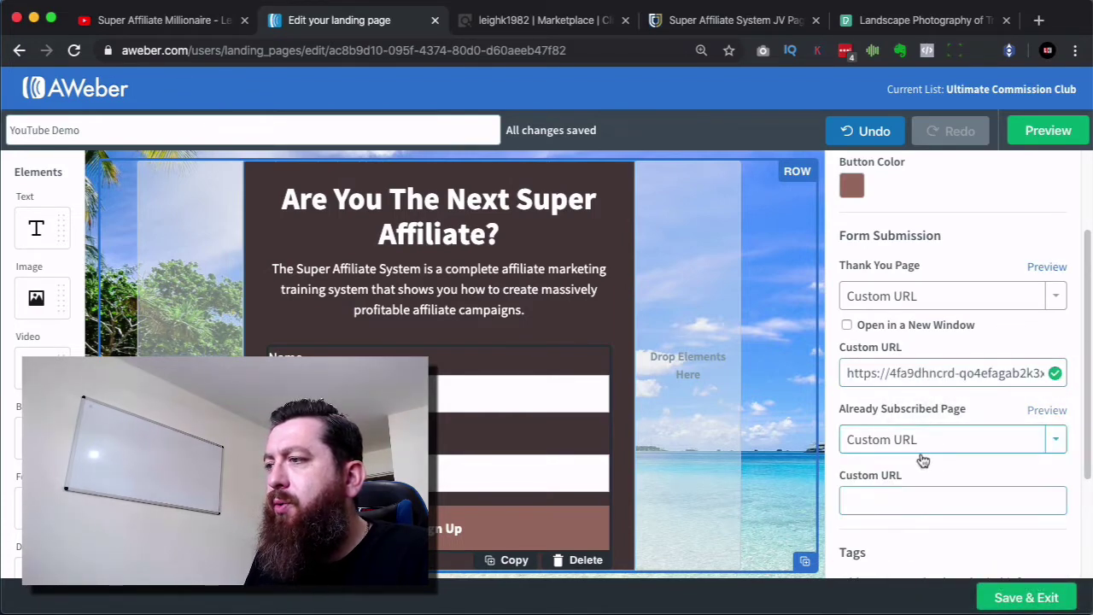
{"action": "right_click", "coordinate": [896, 496]}
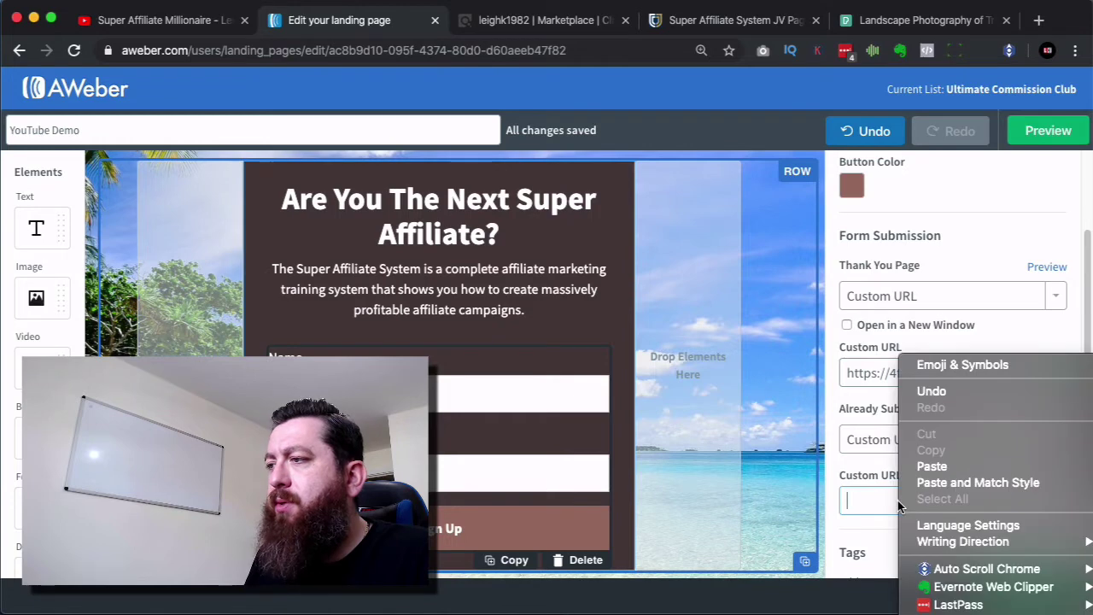
{"action": "left_click", "coordinate": [931, 473]}
{"action": "scroll", "coordinate": [939, 410], "scroll_direction": "down", "scroll_amount": 2}
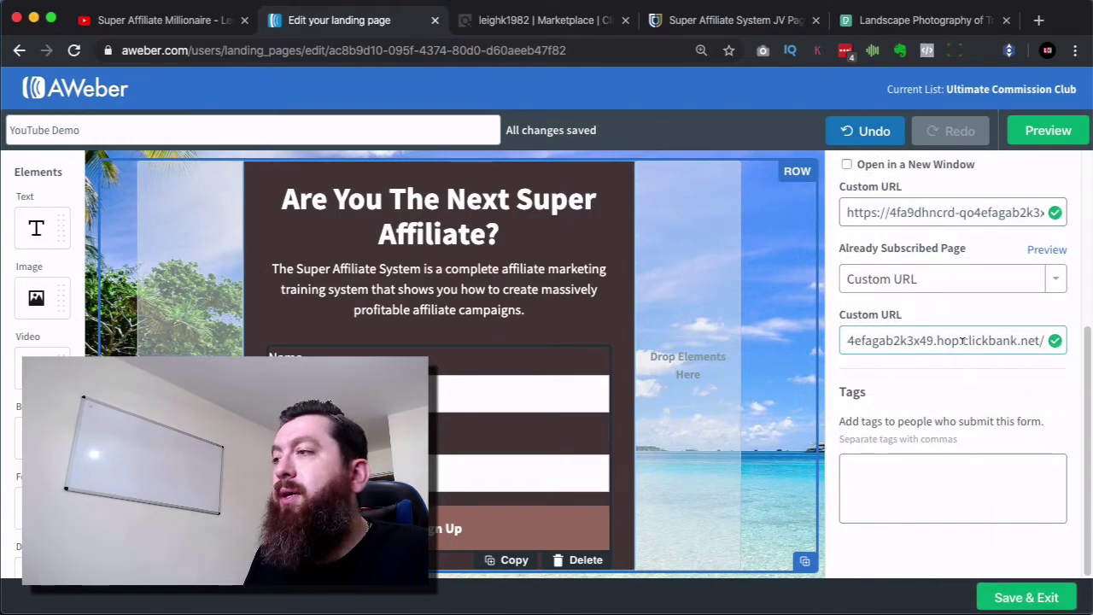
Hide the Name field in the sign-up form so it asks only for an email.
{"action": "scroll", "coordinate": [961, 340], "scroll_direction": "up", "scroll_amount": 4}
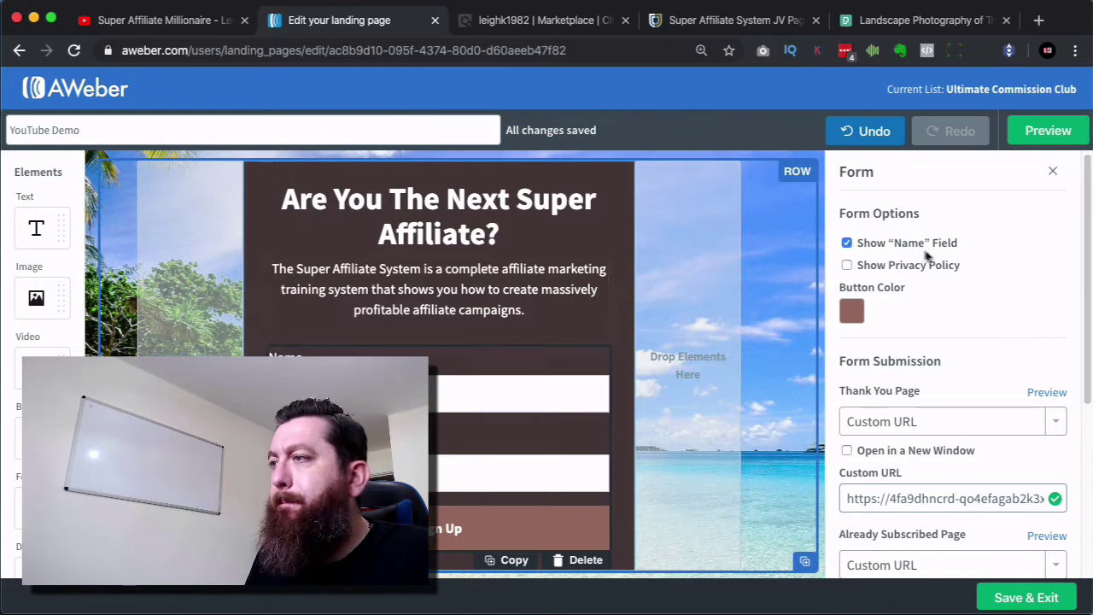
{"action": "left_click", "coordinate": [846, 244]}
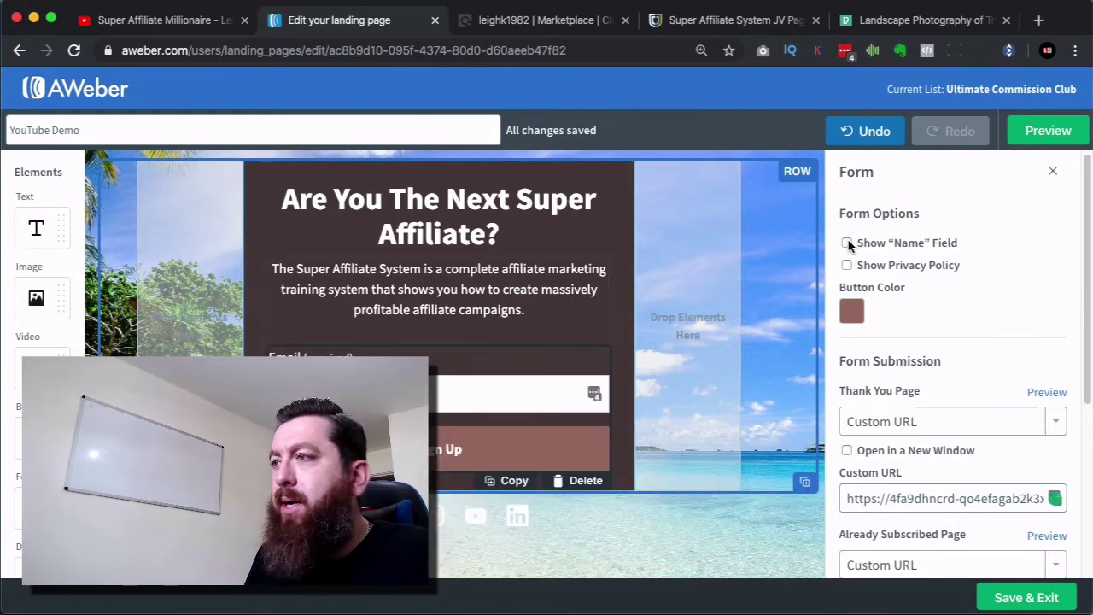
{"action": "left_click", "coordinate": [846, 244]}
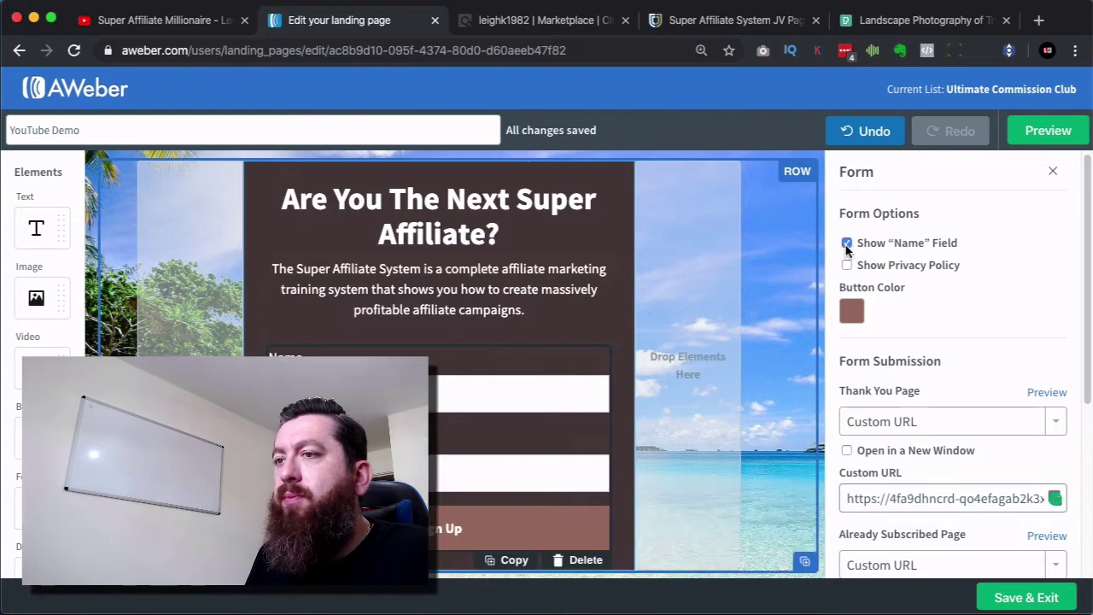
{"action": "left_click", "coordinate": [846, 244]}
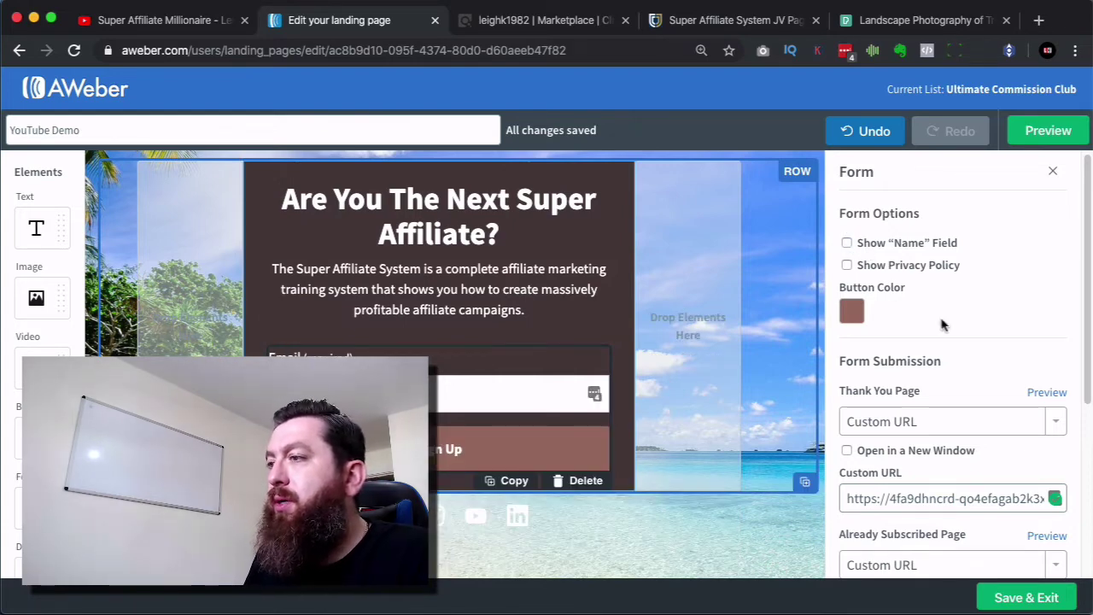
{"action": "scroll", "coordinate": [944, 324], "scroll_direction": "down", "scroll_amount": 3}
{"action": "scroll", "coordinate": [947, 331], "scroll_direction": "up", "scroll_amount": 3}
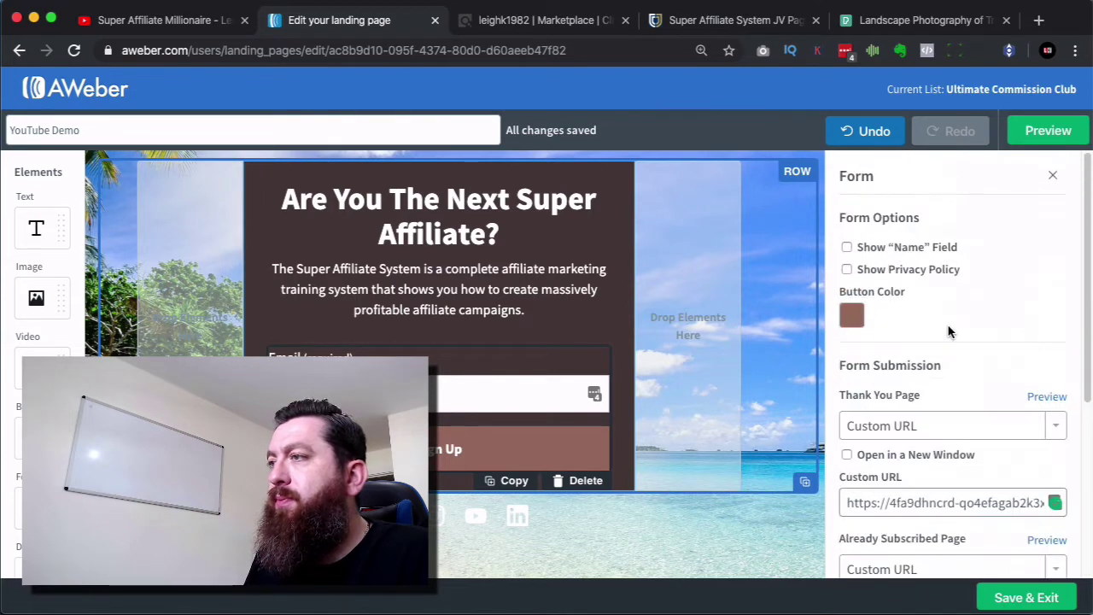
Save the YouTube Demo landing page with its current form settings and exit the editor.
{"action": "scroll", "coordinate": [939, 342], "scroll_direction": "down", "scroll_amount": 1}
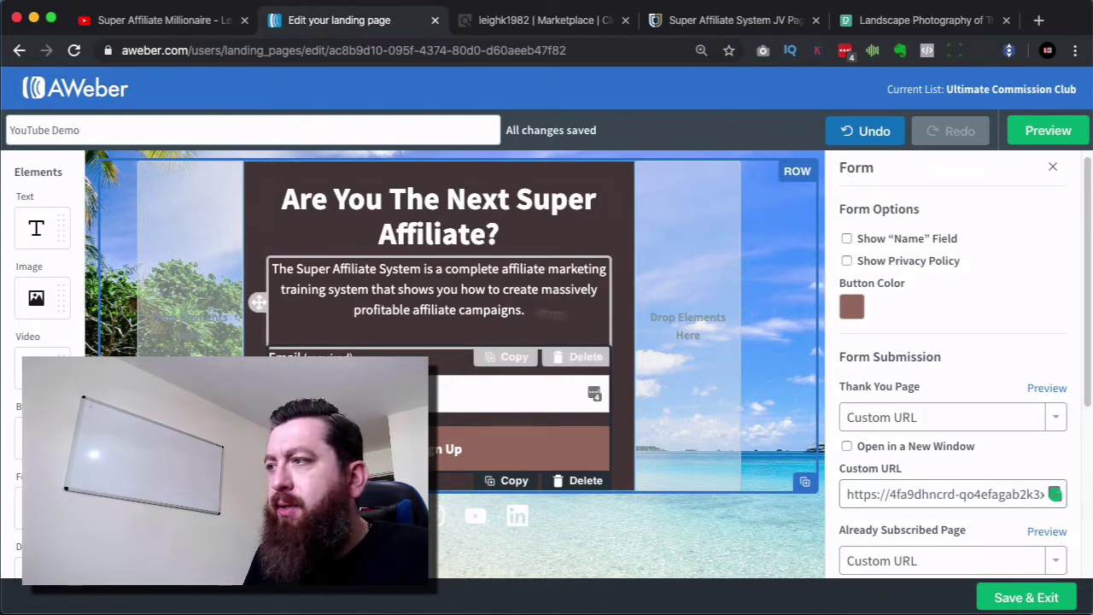
{"action": "scroll", "coordinate": [938, 454], "scroll_direction": "down", "scroll_amount": 3}
{"action": "scroll", "coordinate": [940, 444], "scroll_direction": "down", "scroll_amount": 2}
{"action": "scroll", "coordinate": [948, 410], "scroll_direction": "up", "scroll_amount": 5}
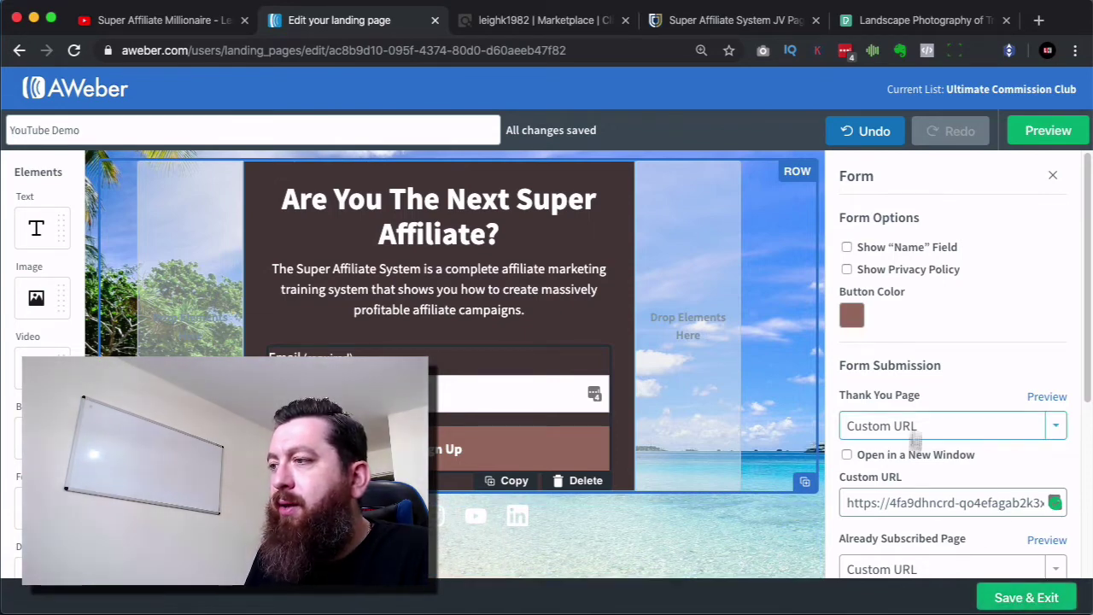
{"action": "scroll", "coordinate": [913, 478], "scroll_direction": "down", "scroll_amount": 3}
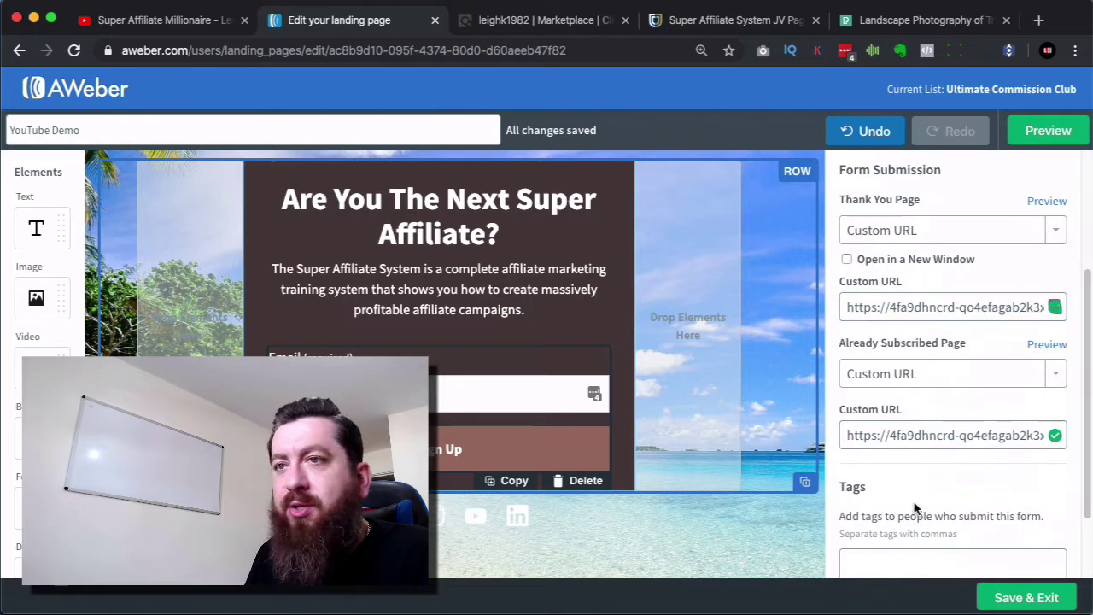
{"action": "scroll", "coordinate": [914, 508], "scroll_direction": "up", "scroll_amount": 3}
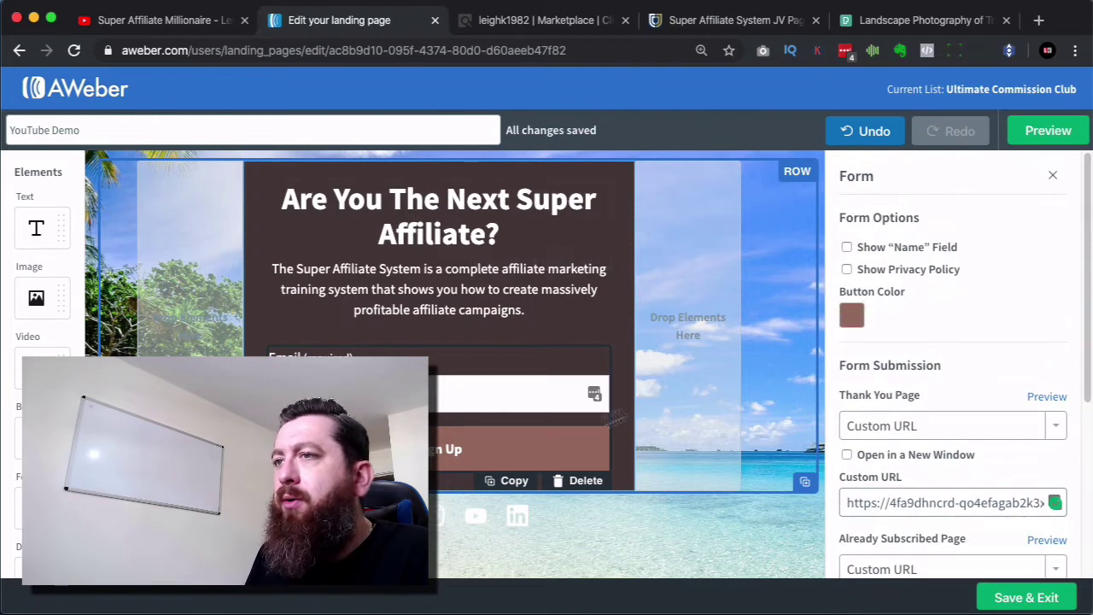
{"action": "left_click", "coordinate": [1043, 599]}
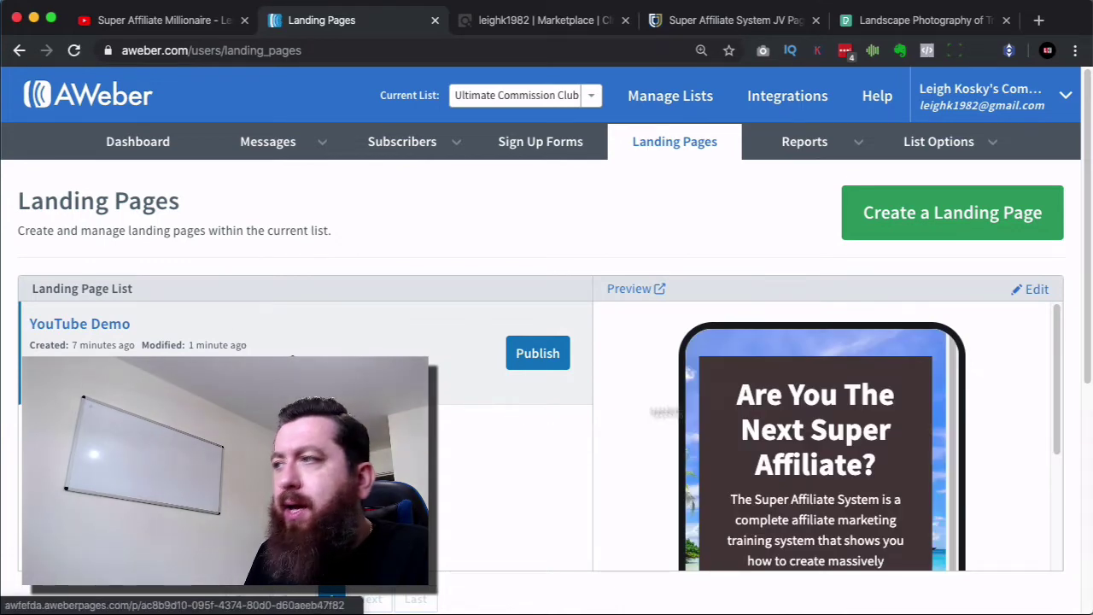
Examine the mobile preview of the YouTube Demo landing page from its headline to its sign-up form.
{"action": "scroll", "coordinate": [982, 403], "scroll_direction": "down", "scroll_amount": 3}
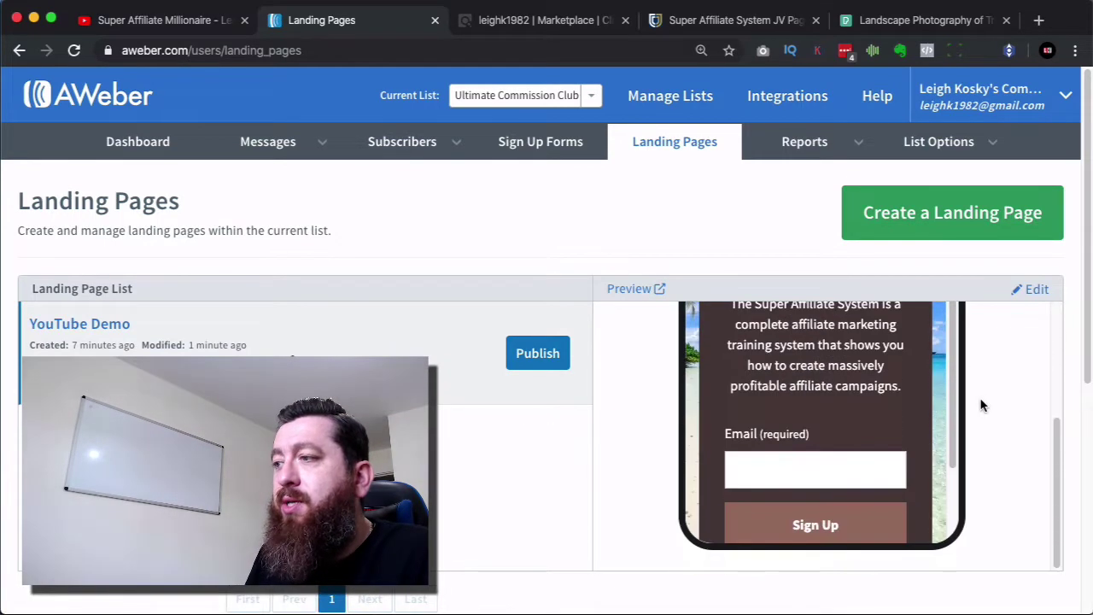
{"action": "scroll", "coordinate": [997, 401], "scroll_direction": "down", "scroll_amount": 2}
{"action": "scroll", "coordinate": [997, 401], "scroll_direction": "down", "scroll_amount": 3}
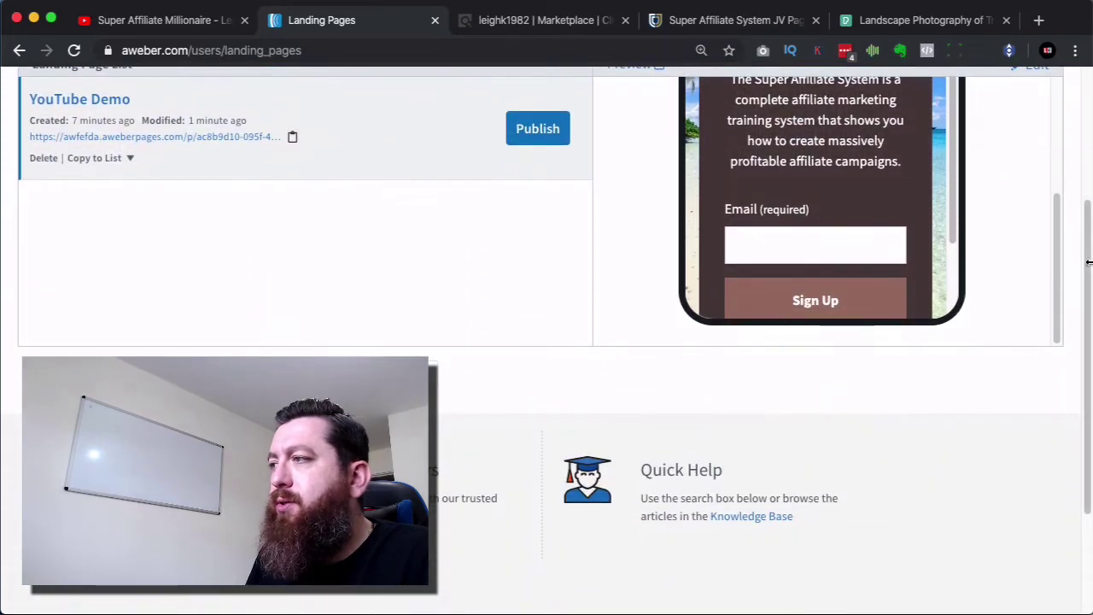
{"action": "left_click_drag", "start_coordinate": [1088, 259], "coordinate": [1089, 133]}
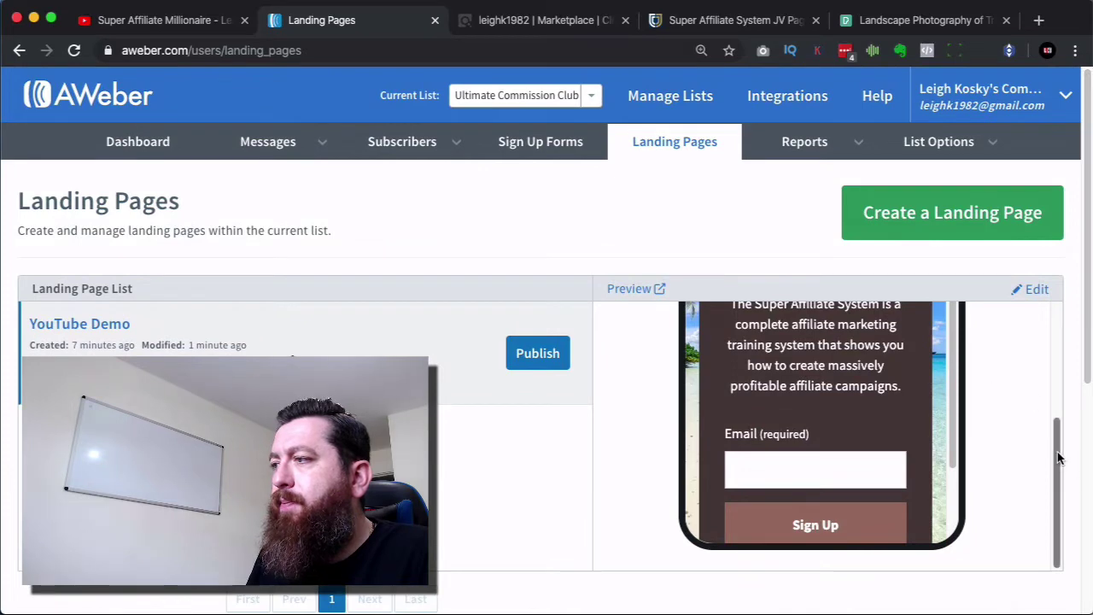
{"action": "left_click_drag", "start_coordinate": [1055, 448], "coordinate": [1062, 360]}
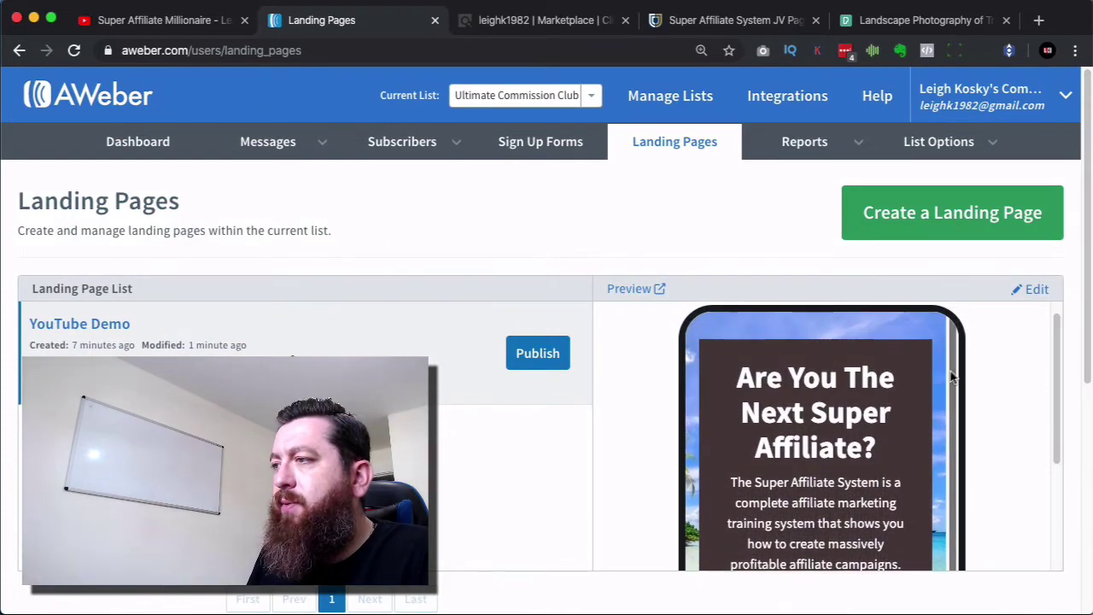
{"action": "left_click_drag", "start_coordinate": [950, 370], "coordinate": [960, 478]}
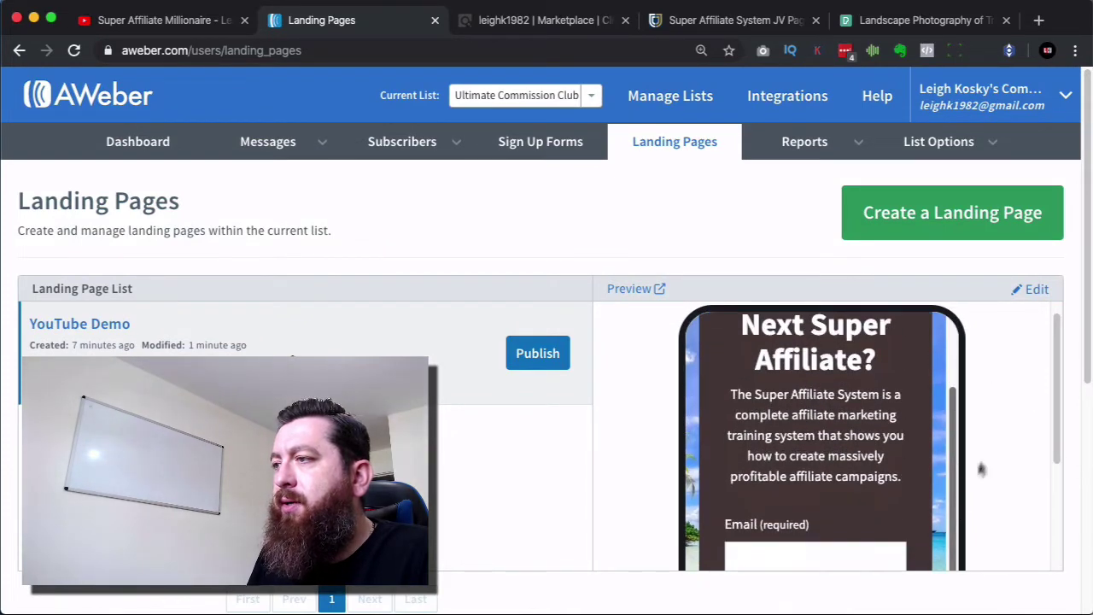
{"action": "left_click_drag", "start_coordinate": [1058, 405], "coordinate": [1067, 509]}
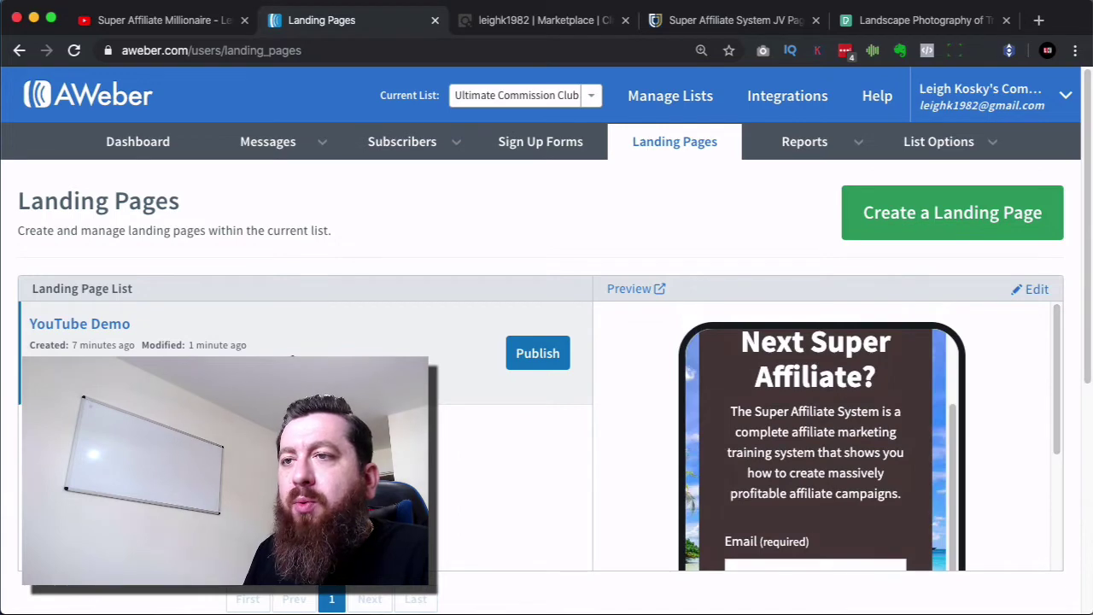
Publish the YouTube Demo landing page and open its public link in a new browser tab.
{"action": "left_click", "coordinate": [537, 355]}
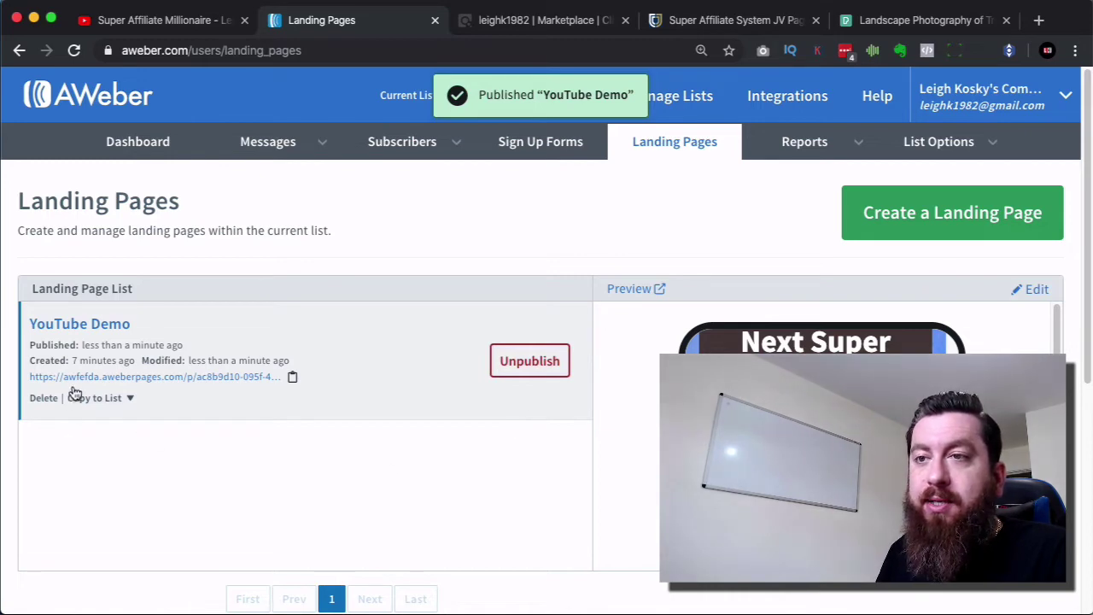
{"action": "left_click", "coordinate": [260, 377]}
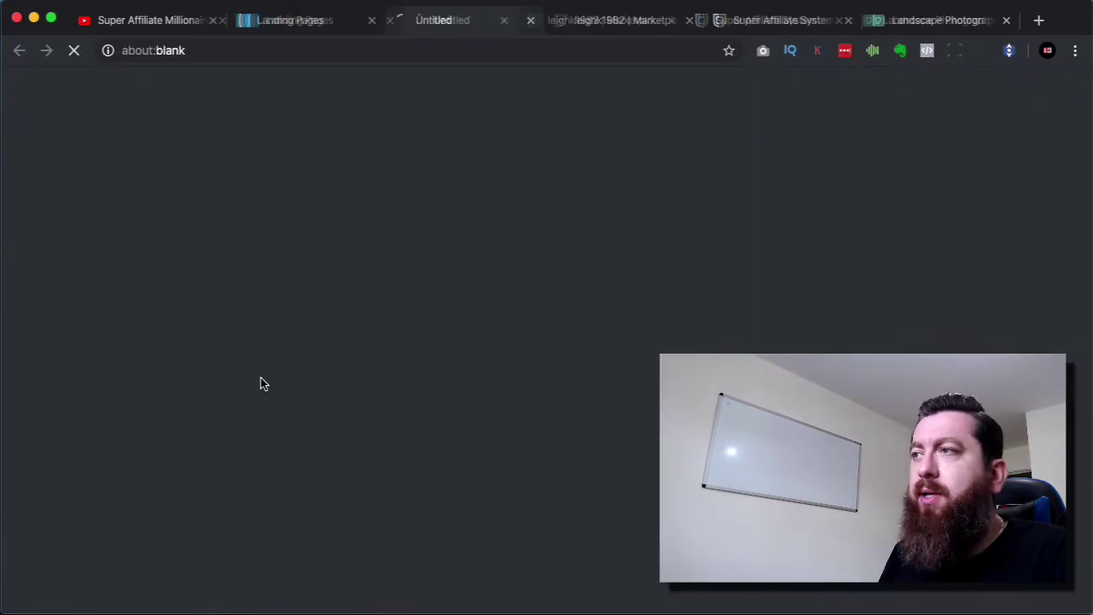